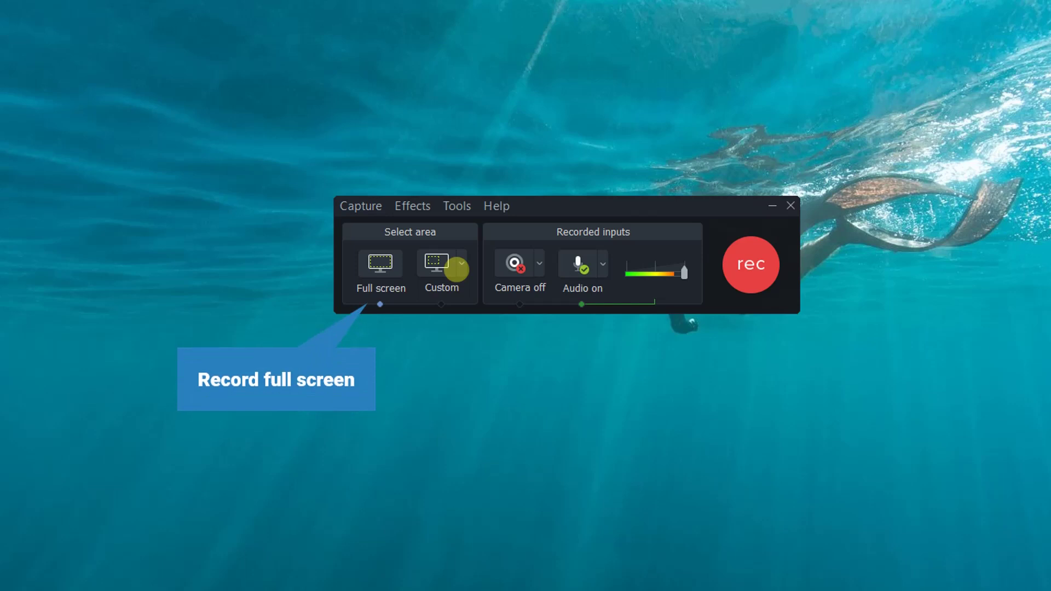
Switch the Recorder's capture area from a custom region to Full screen.
{"action": "left_click", "coordinate": [460, 265]}
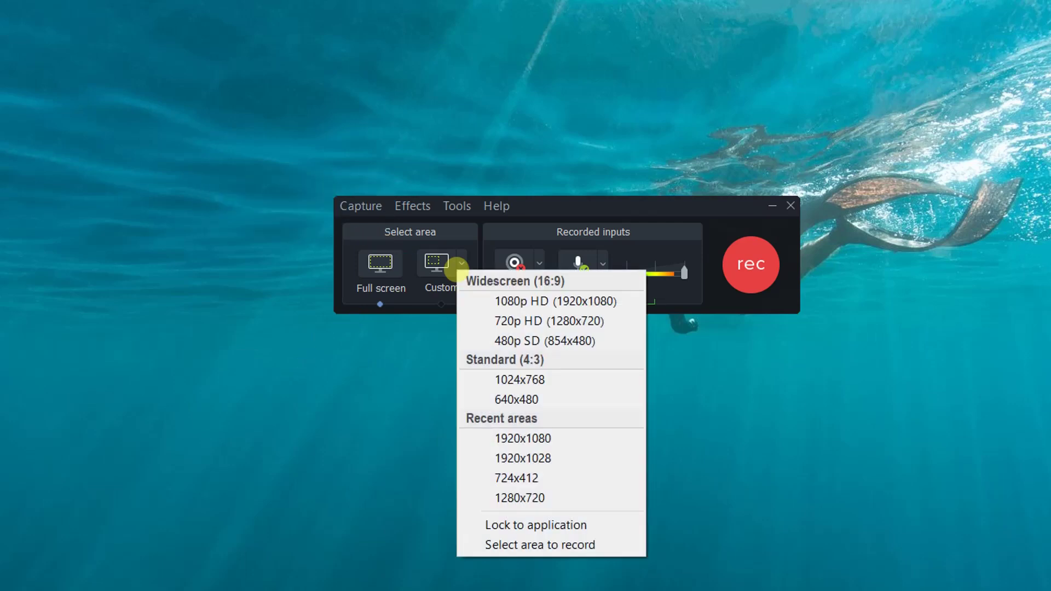
{"action": "left_click", "coordinate": [393, 277]}
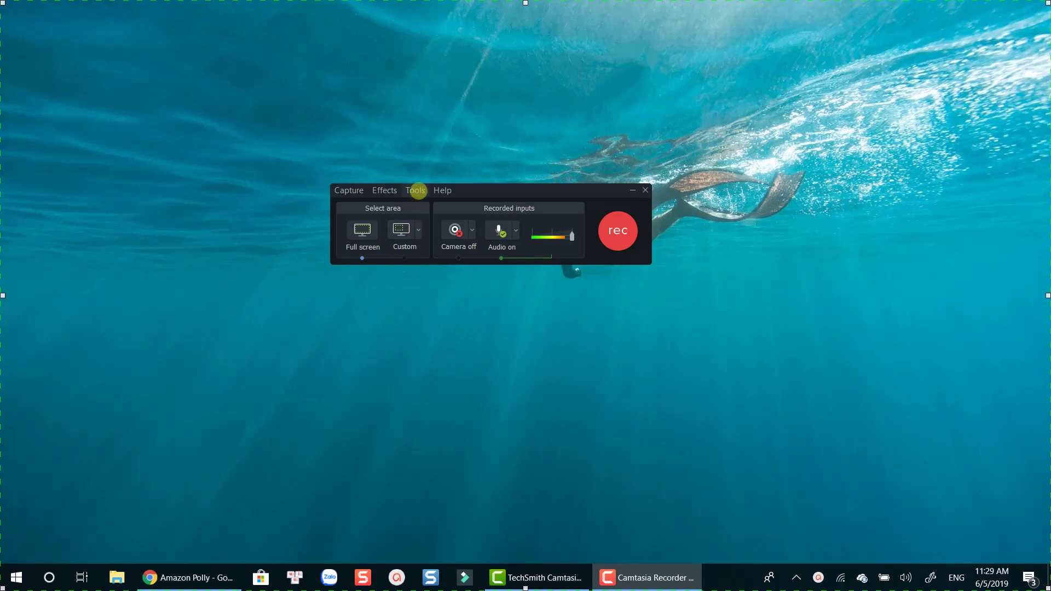
Bring up the Recorder's Tools > Options dialog and reposition it slightly.
{"action": "left_click", "coordinate": [416, 190]}
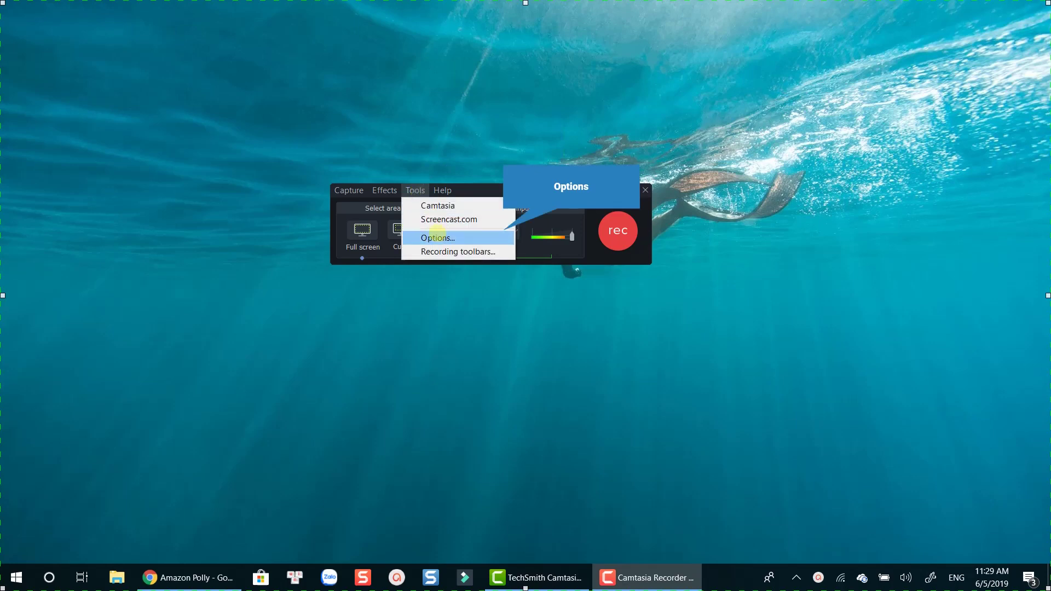
{"action": "left_click", "coordinate": [439, 237]}
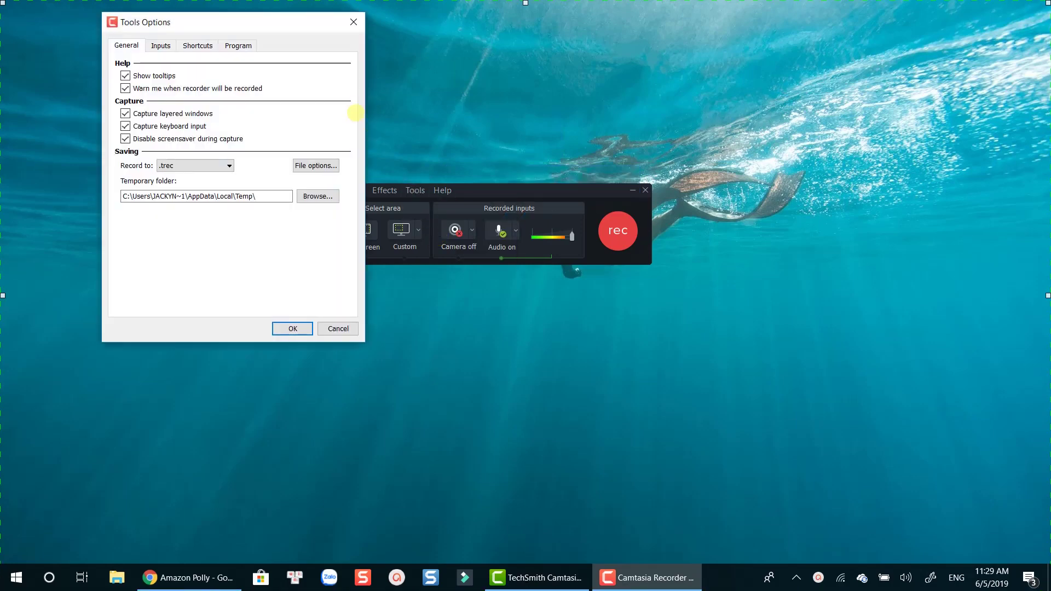
{"action": "left_click_drag", "start_coordinate": [272, 24], "coordinate": [453, 143]}
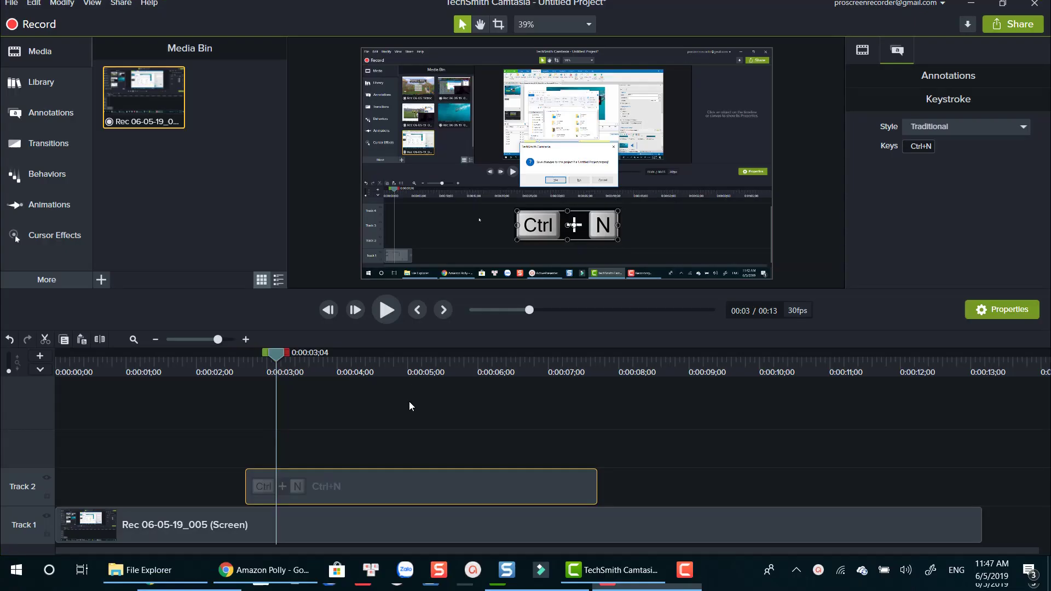
Play from 0:00:02;14 and drag the Ctrl+N keystroke callout up and to the left.
{"action": "left_click", "coordinate": [343, 463]}
{"action": "left_click", "coordinate": [229, 367]}
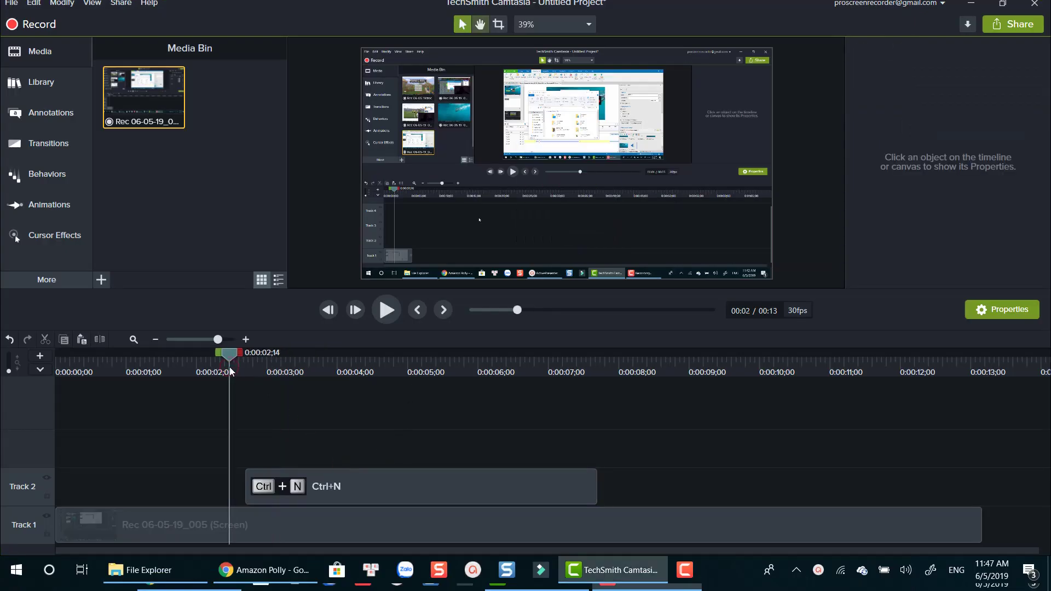
{"action": "key", "text": "space"}
{"action": "key", "text": "space"}
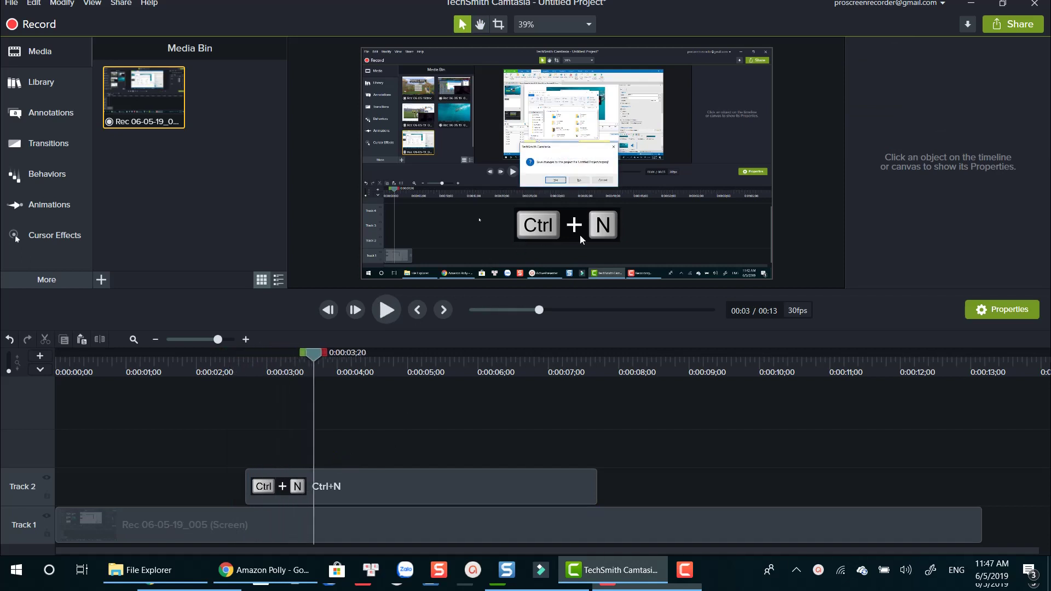
{"action": "left_click", "coordinate": [552, 225]}
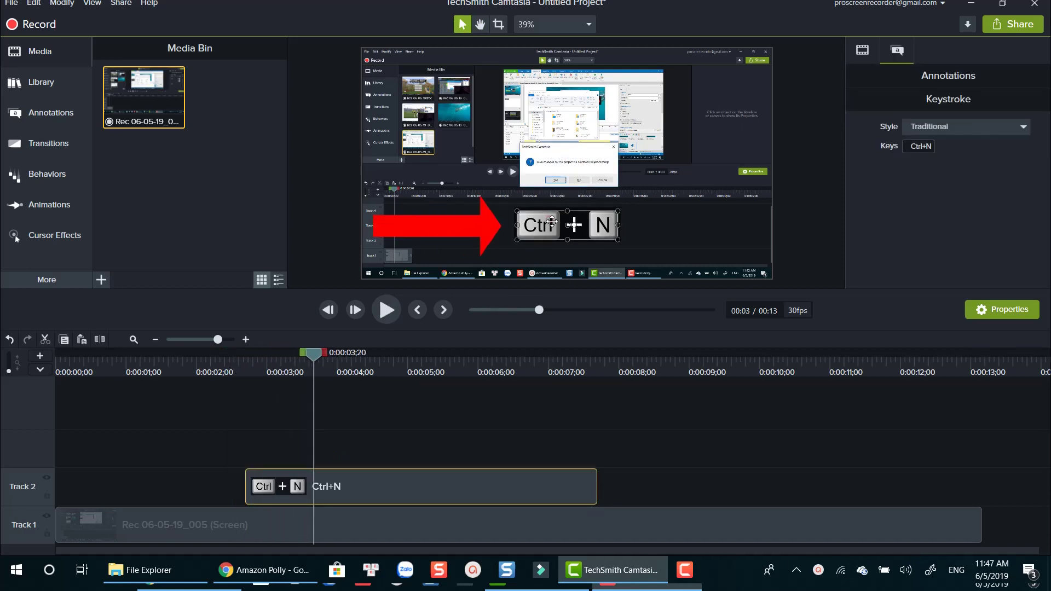
{"action": "left_click_drag", "start_coordinate": [552, 222], "coordinate": [475, 214]}
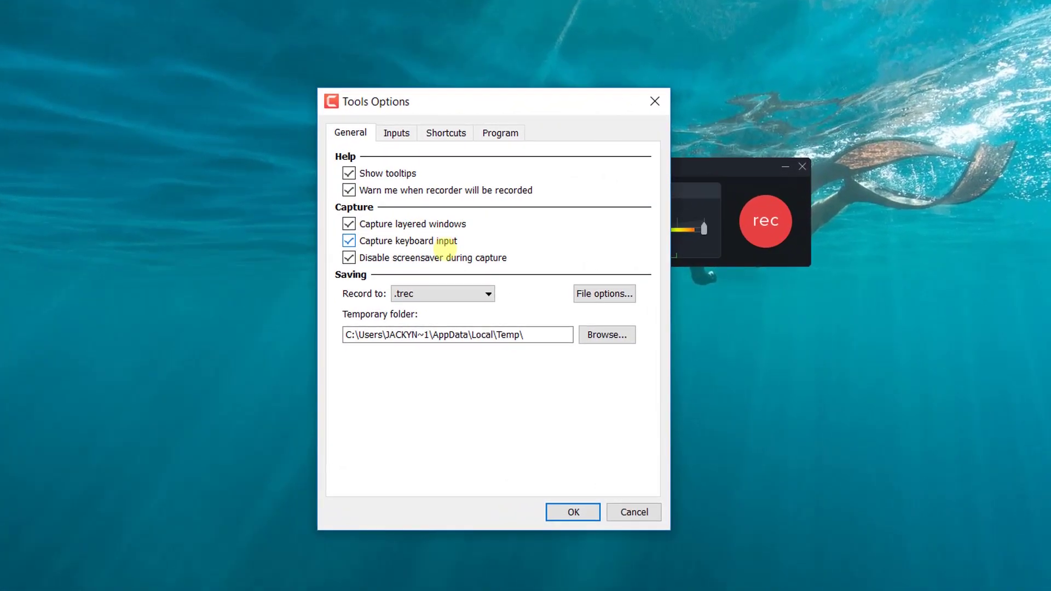
On the Inputs settings, keep the capture frame rate at 30 fps.
{"action": "left_click", "coordinate": [396, 132]}
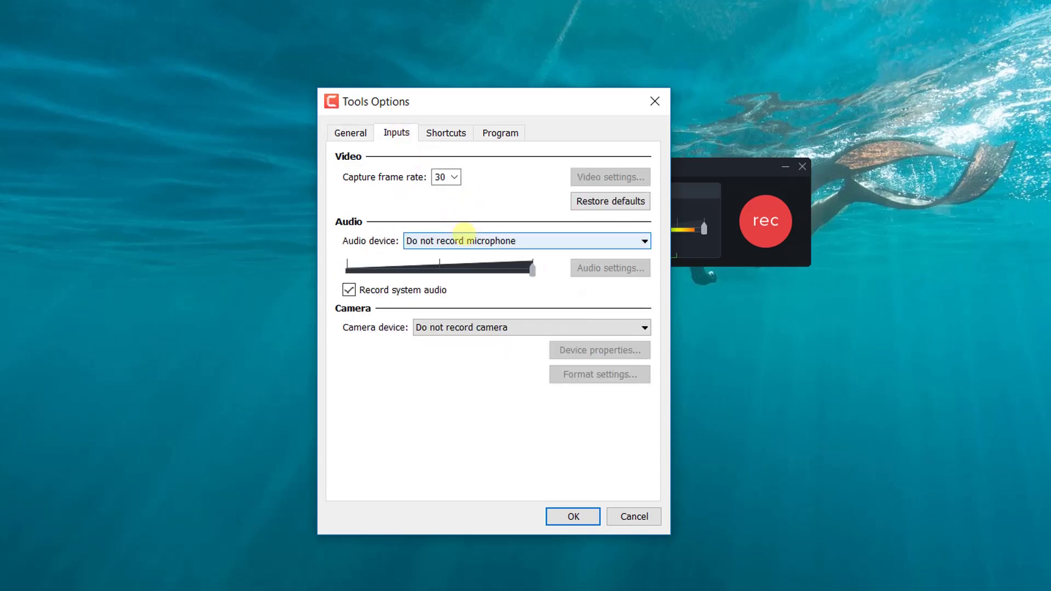
{"action": "left_click", "coordinate": [454, 177]}
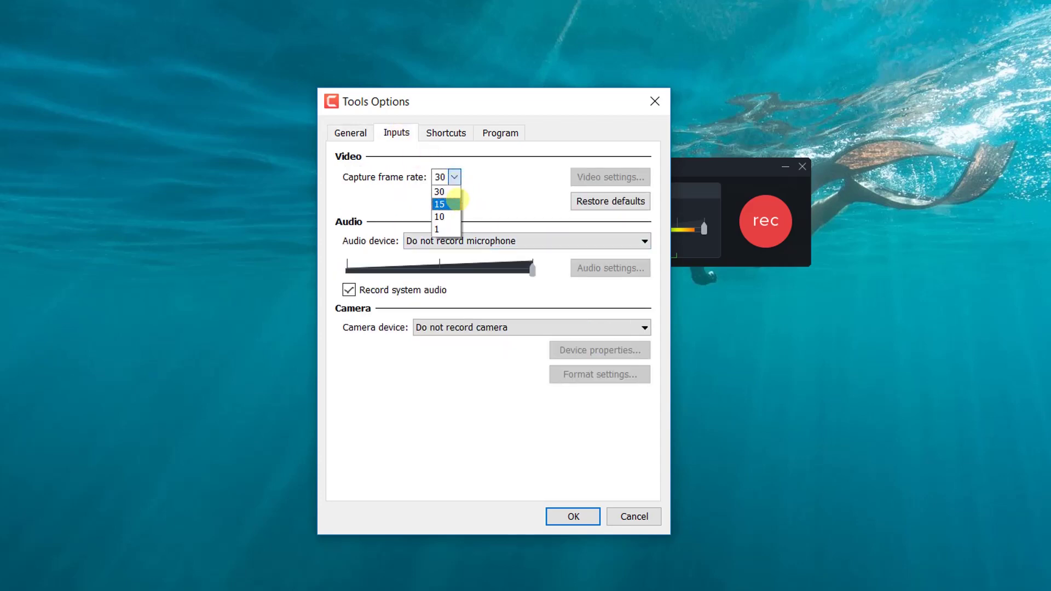
{"action": "left_click", "coordinate": [440, 192]}
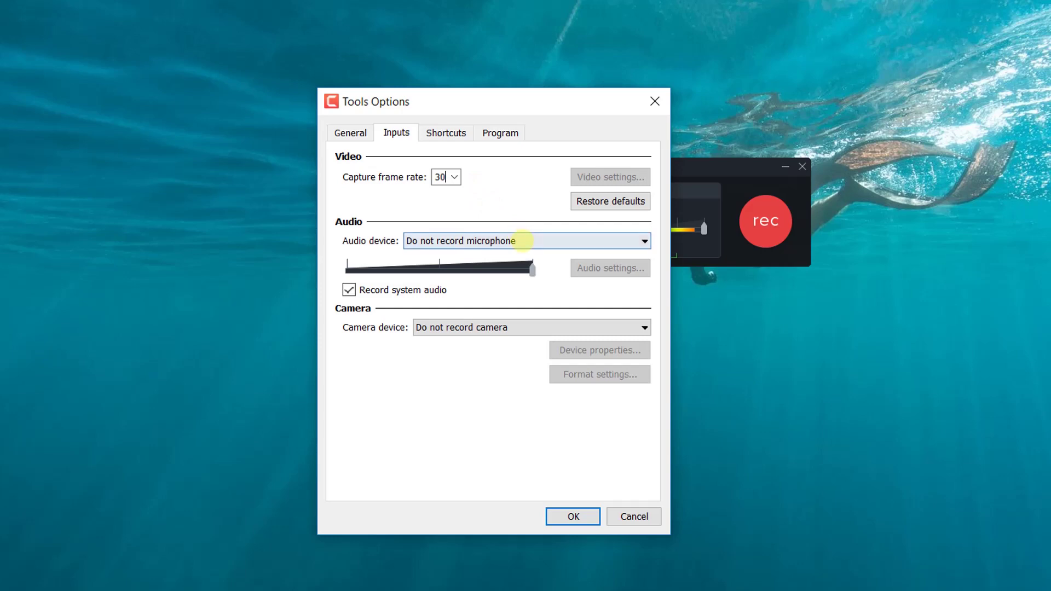
Exclude the microphone from recording and fine-tune the system-audio volume level.
{"action": "left_click", "coordinate": [522, 239]}
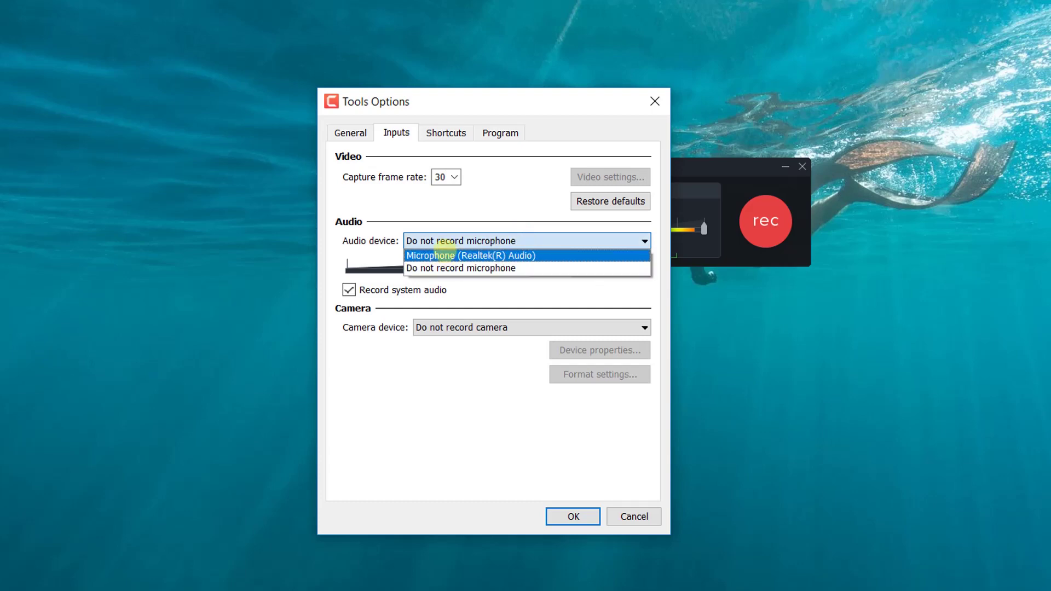
{"action": "left_click", "coordinate": [363, 237]}
{"action": "left_click_drag", "start_coordinate": [528, 268], "coordinate": [463, 266]}
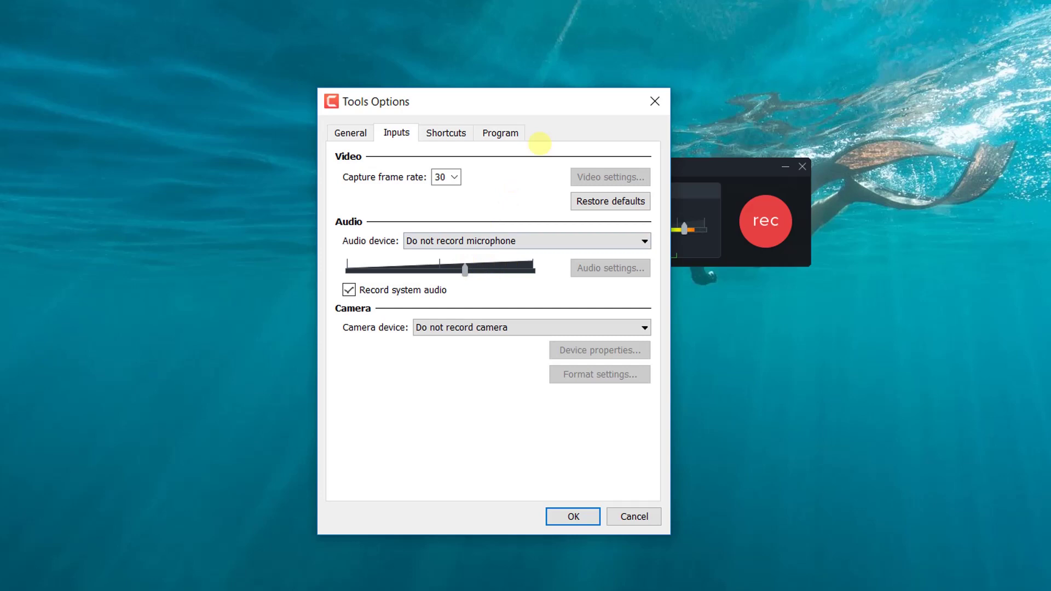
{"action": "left_click_drag", "start_coordinate": [552, 105], "coordinate": [376, 128]}
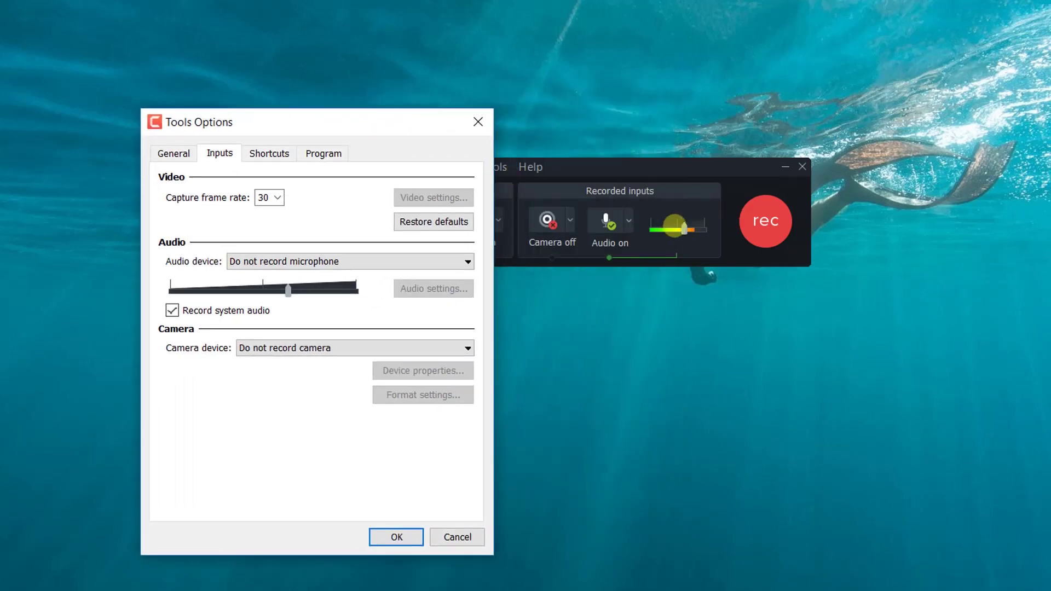
{"action": "mouse_move", "coordinate": [287, 290]}
{"action": "left_mouse_down"}
{"action": "mouse_move", "coordinate": [340, 287]}
{"action": "mouse_move", "coordinate": [317, 297]}
{"action": "left_mouse_up"}
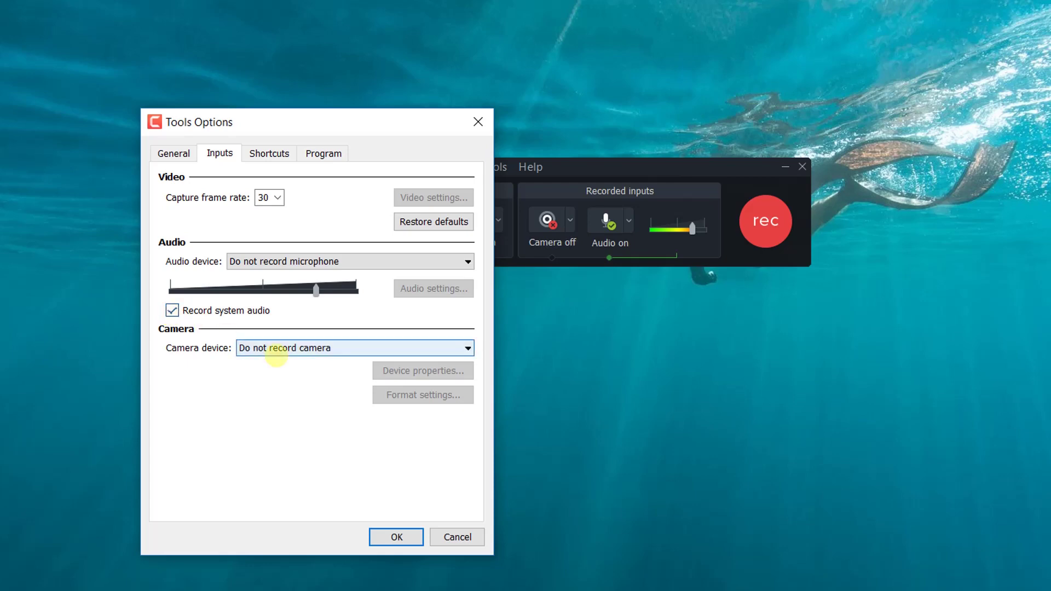
Choose Integrated Webcam as the camera and apply Low Light Compensation in its properties.
{"action": "left_click", "coordinate": [322, 348]}
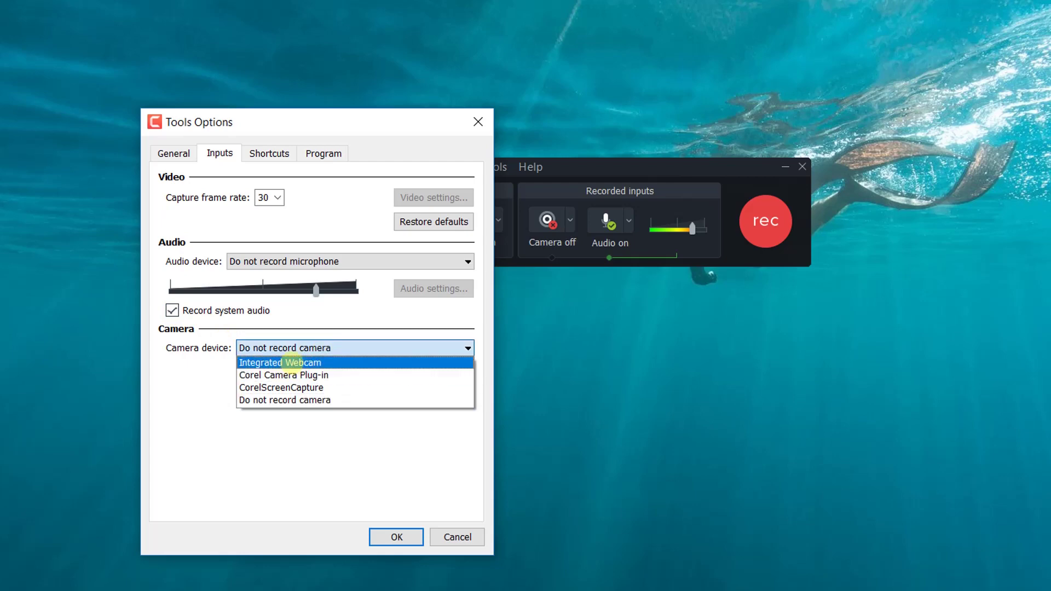
{"action": "left_click", "coordinate": [290, 363]}
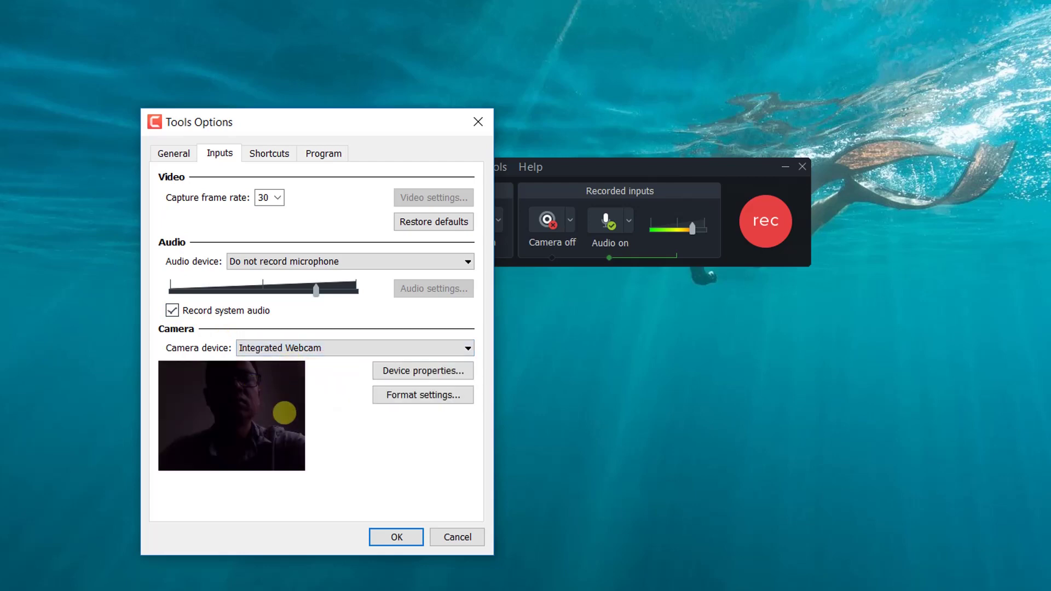
{"action": "left_click", "coordinate": [439, 368]}
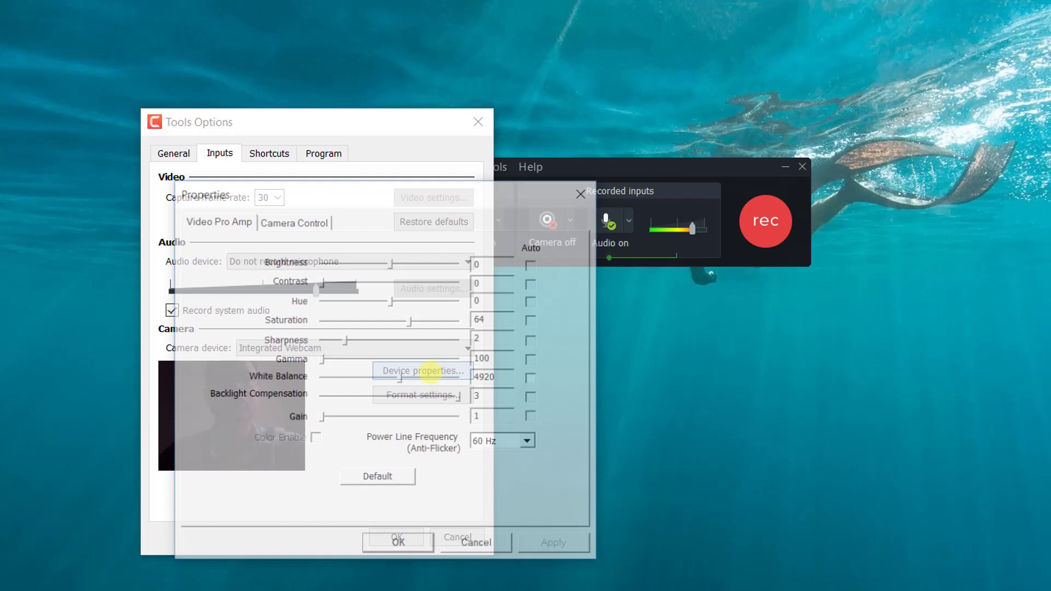
{"action": "left_click_drag", "start_coordinate": [418, 192], "coordinate": [756, 106]}
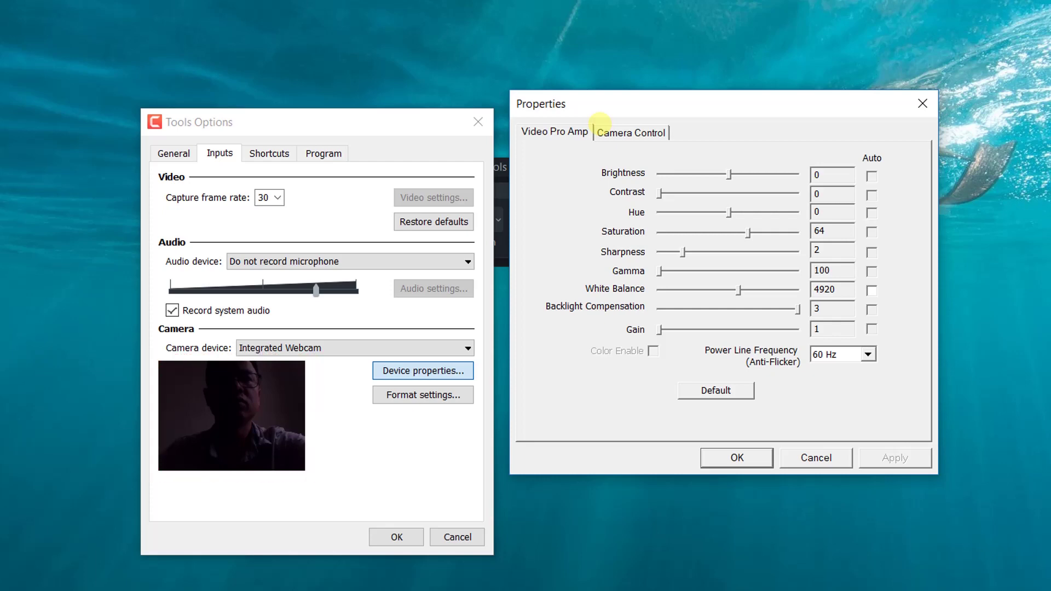
{"action": "left_click", "coordinate": [608, 132]}
{"action": "left_click", "coordinate": [764, 311]}
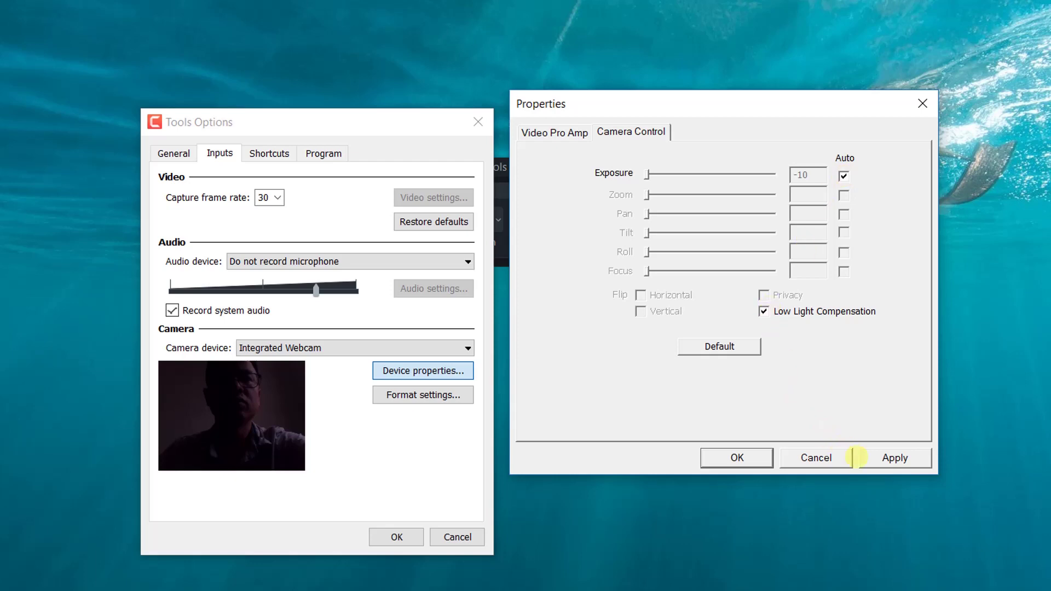
{"action": "left_click", "coordinate": [890, 458]}
{"action": "left_click", "coordinate": [737, 457]}
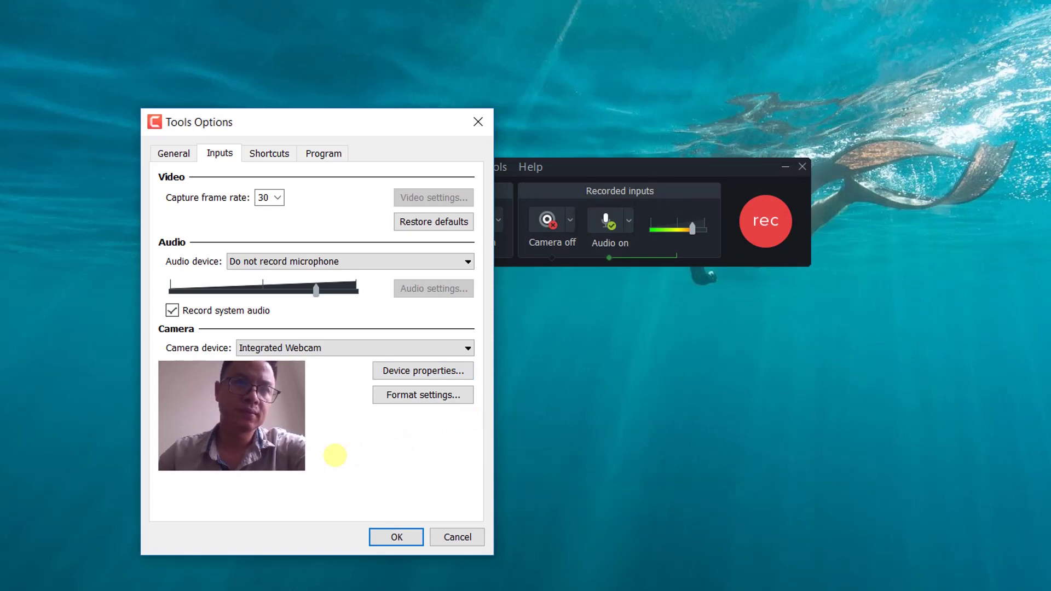
Add Ctrl to the Record/Pause and Stop keyboard shortcuts.
{"action": "left_click", "coordinate": [271, 153]}
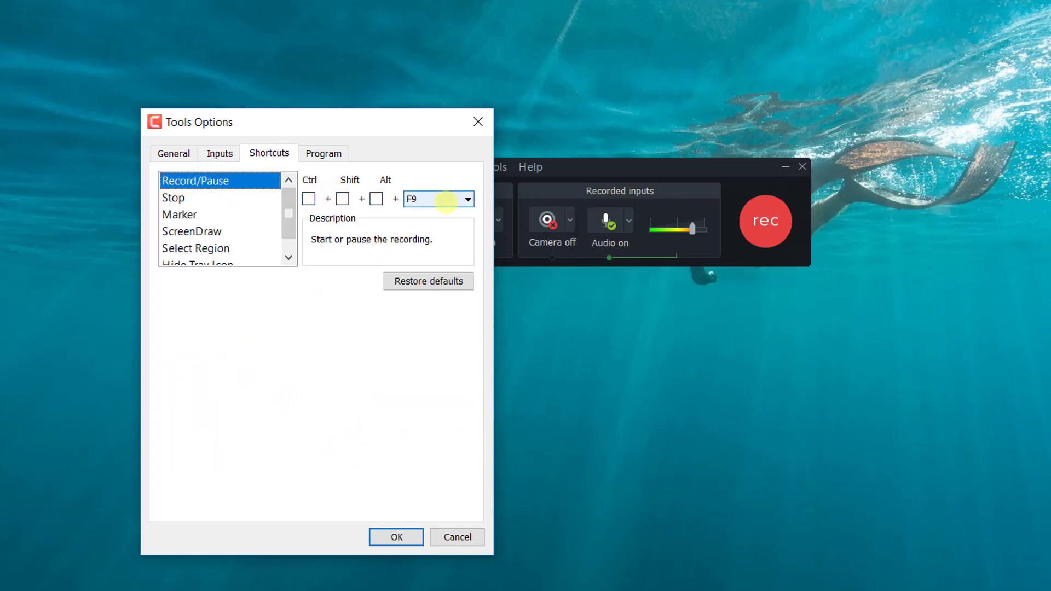
{"action": "left_click", "coordinate": [309, 199]}
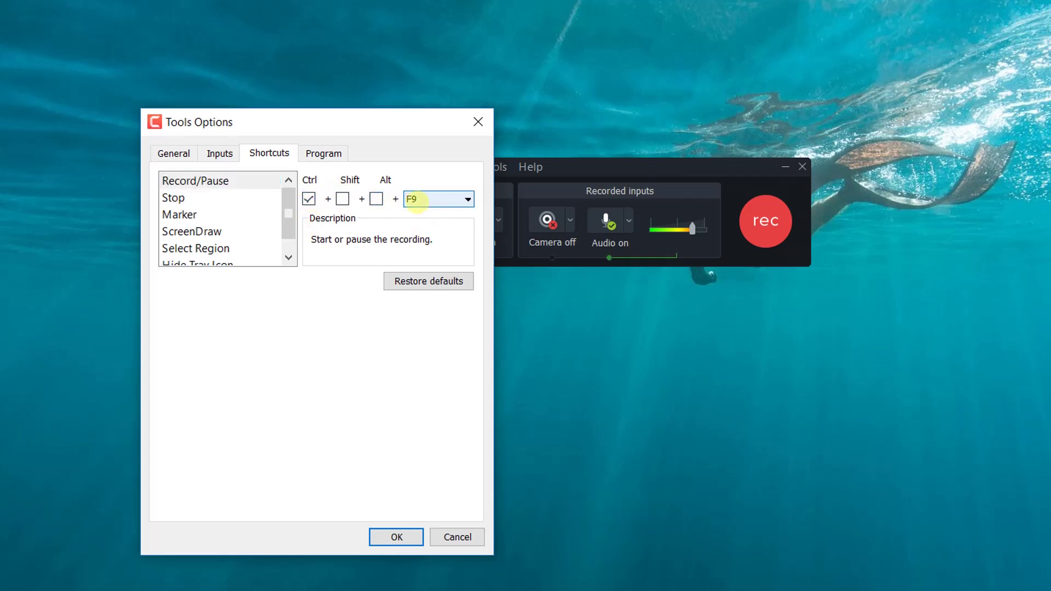
{"action": "left_click", "coordinate": [241, 198]}
{"action": "left_click", "coordinate": [309, 198]}
Review the Marker and Hide Tray Icon shortcuts, leaving Hide Tray Icon as None.
{"action": "left_click", "coordinate": [175, 214]}
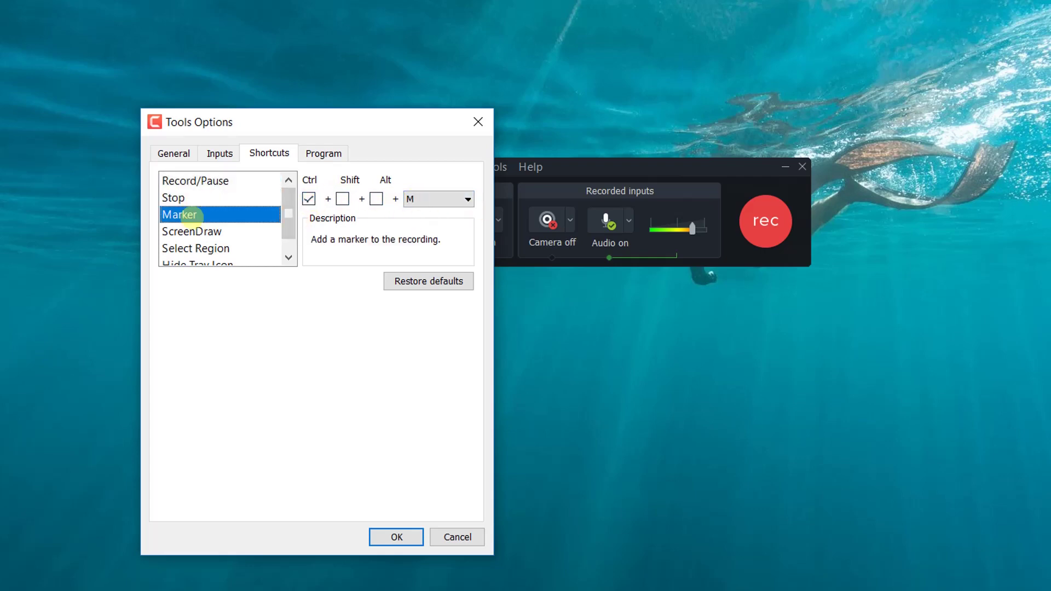
{"action": "left_click_drag", "start_coordinate": [289, 210], "coordinate": [291, 222]}
{"action": "left_click", "coordinate": [211, 248]}
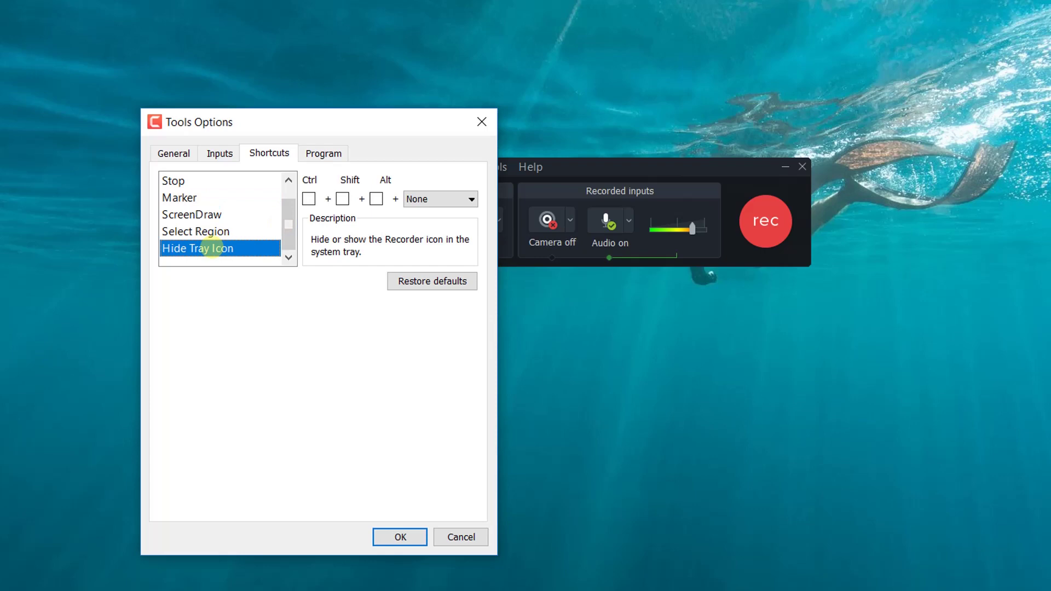
{"action": "left_click", "coordinate": [440, 199]}
{"action": "scroll", "coordinate": [434, 277], "scroll_direction": "down", "scroll_amount": 5}
{"action": "left_click", "coordinate": [331, 311]}
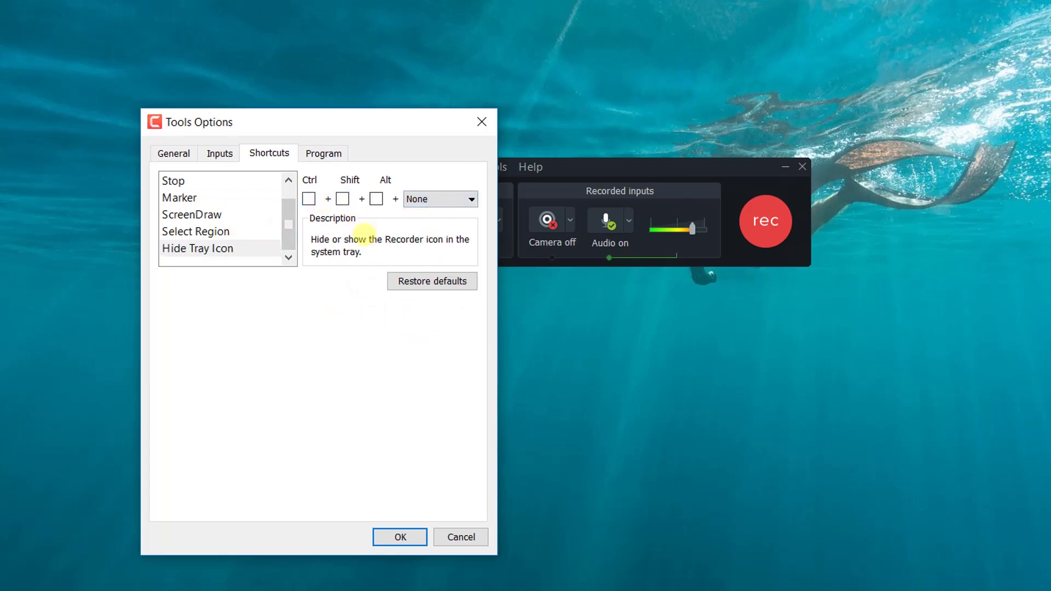
{"action": "left_click", "coordinate": [328, 158]}
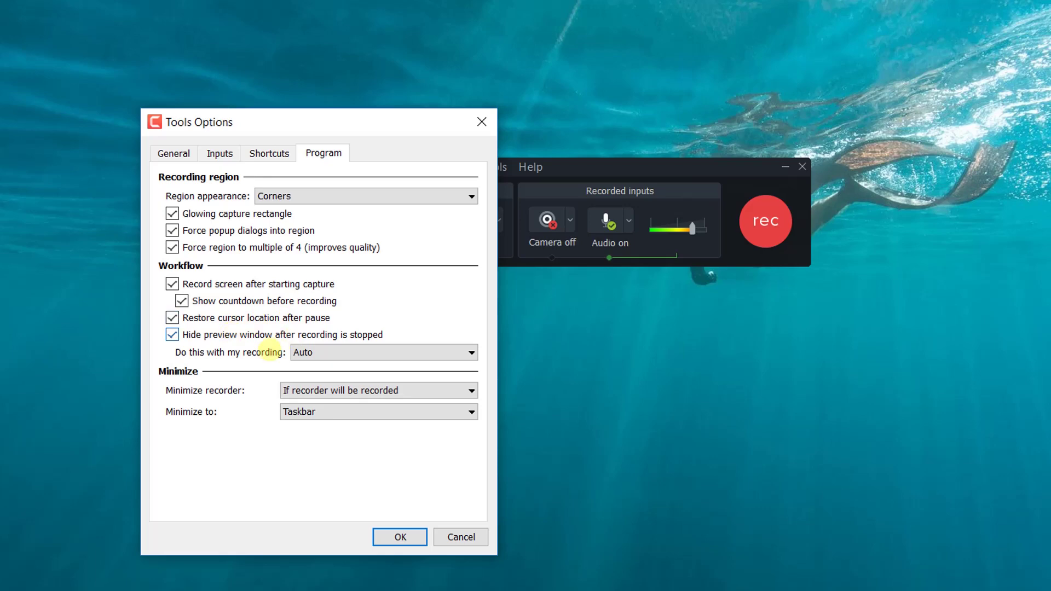
Close Options and keep the Statistics and Effects recording toolbars enabled.
{"action": "left_click", "coordinate": [399, 536]}
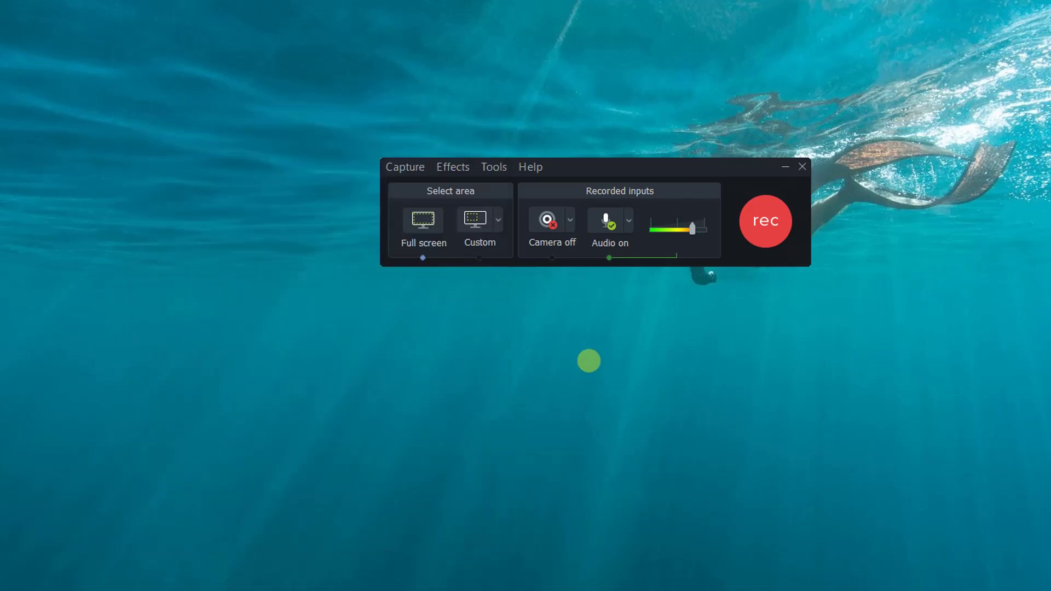
{"action": "left_click", "coordinate": [499, 168]}
{"action": "left_click", "coordinate": [548, 249]}
{"action": "left_click_drag", "start_coordinate": [570, 104], "coordinate": [252, 41]}
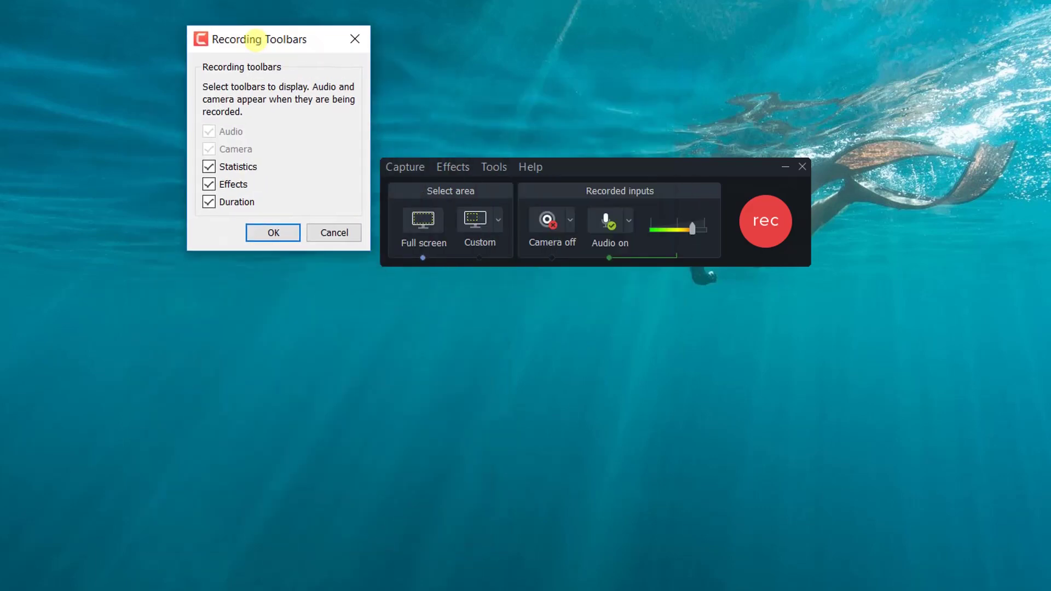
{"action": "left_click", "coordinate": [208, 184]}
{"action": "left_click", "coordinate": [208, 166]}
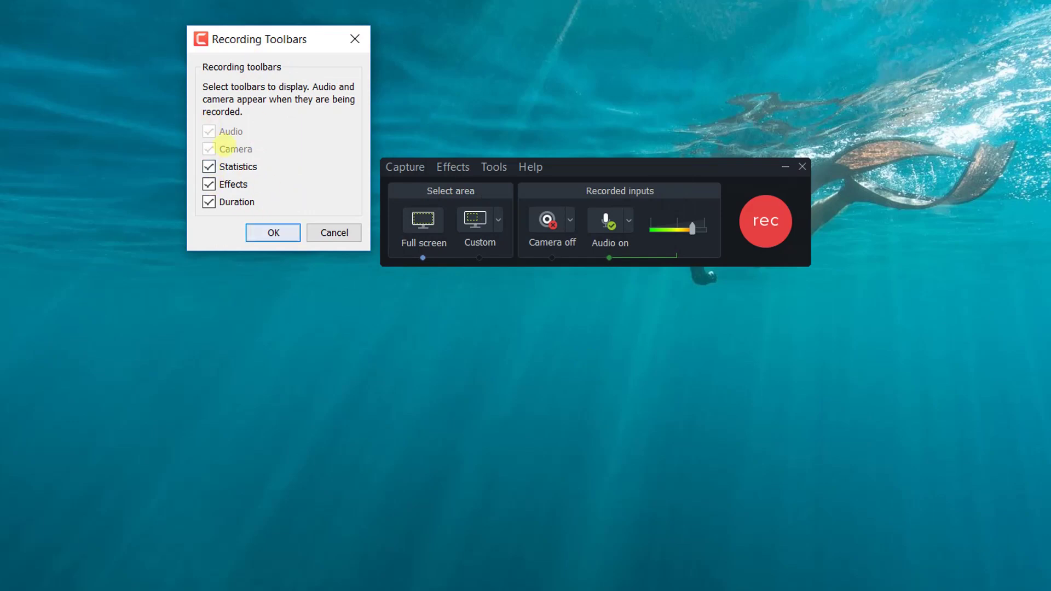
{"action": "left_click", "coordinate": [273, 233]}
Add a system stamp annotation, then select Rec 06-05-19.trec in the editor's Media Bin.
{"action": "left_click", "coordinate": [453, 167]}
{"action": "mouse_move", "coordinate": [486, 188]}
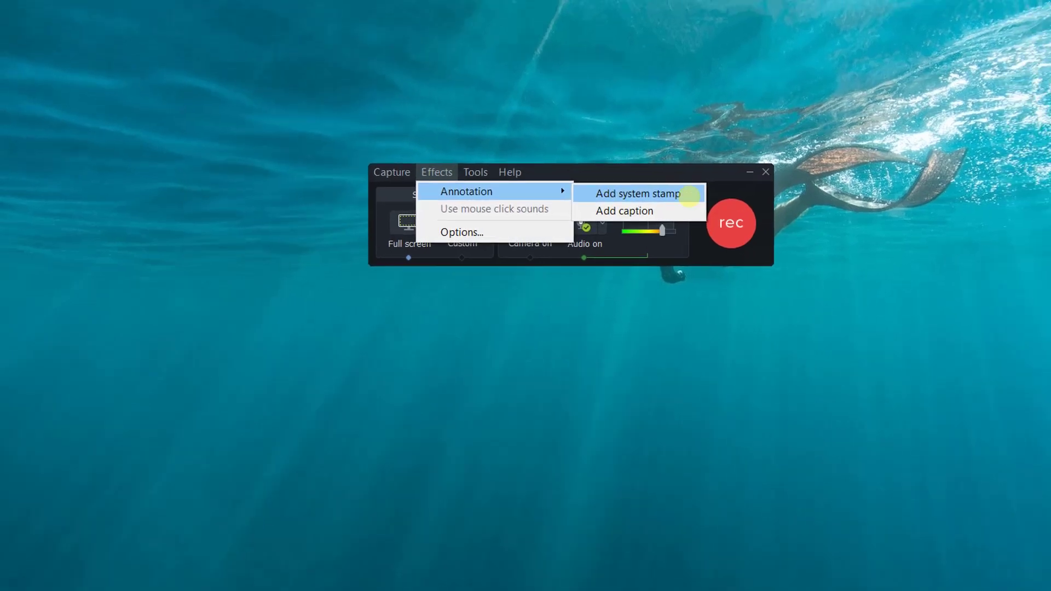
{"action": "left_click", "coordinate": [652, 190]}
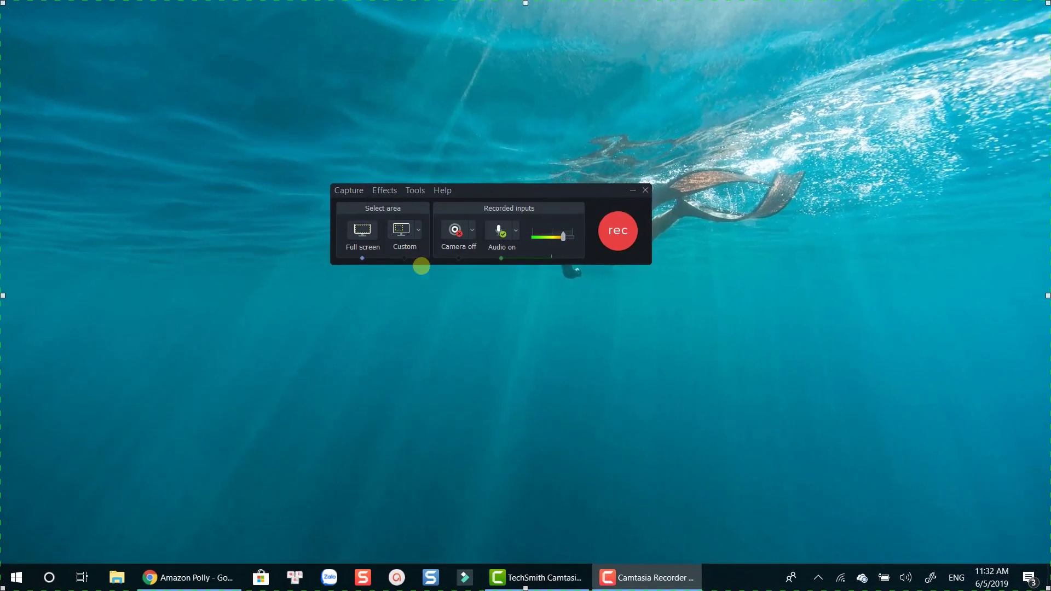
{"action": "left_click", "coordinate": [384, 190]}
{"action": "left_click", "coordinate": [496, 207]}
{"action": "left_click", "coordinate": [385, 190]}
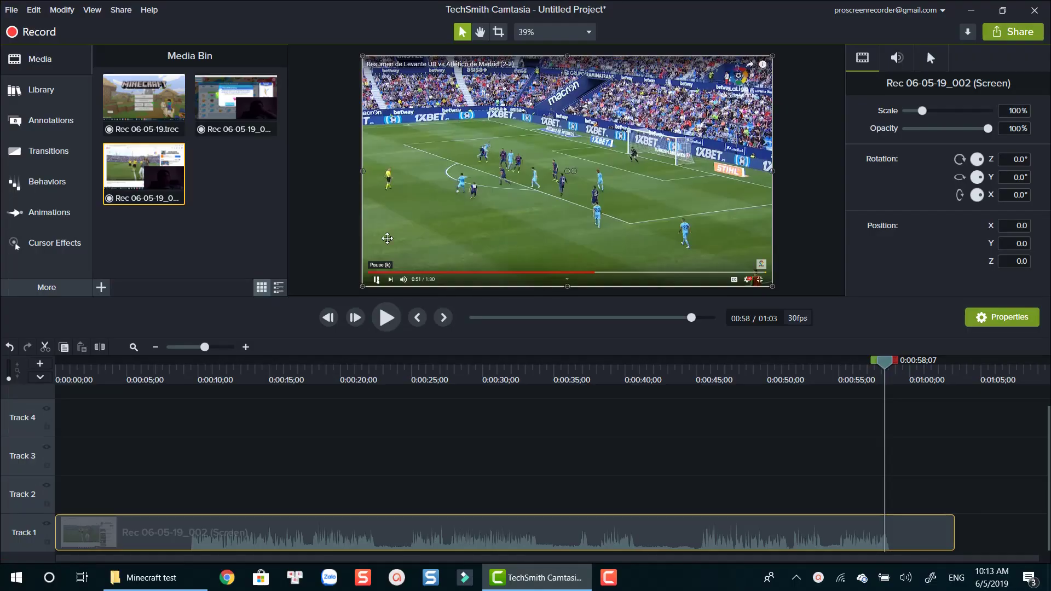
{"action": "left_click", "coordinate": [145, 109]}
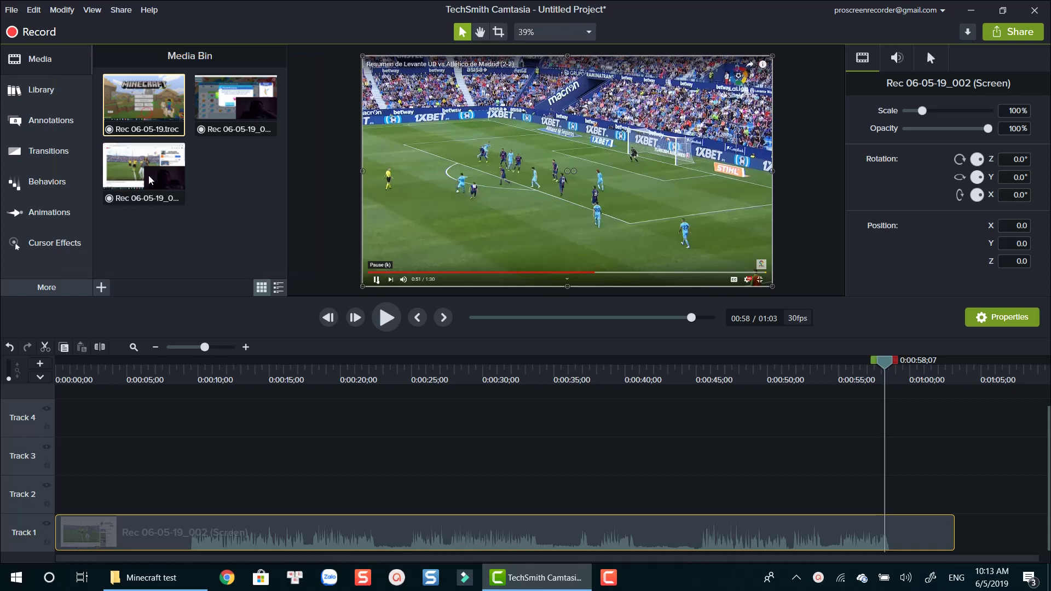
{"action": "left_click", "coordinate": [65, 375]}
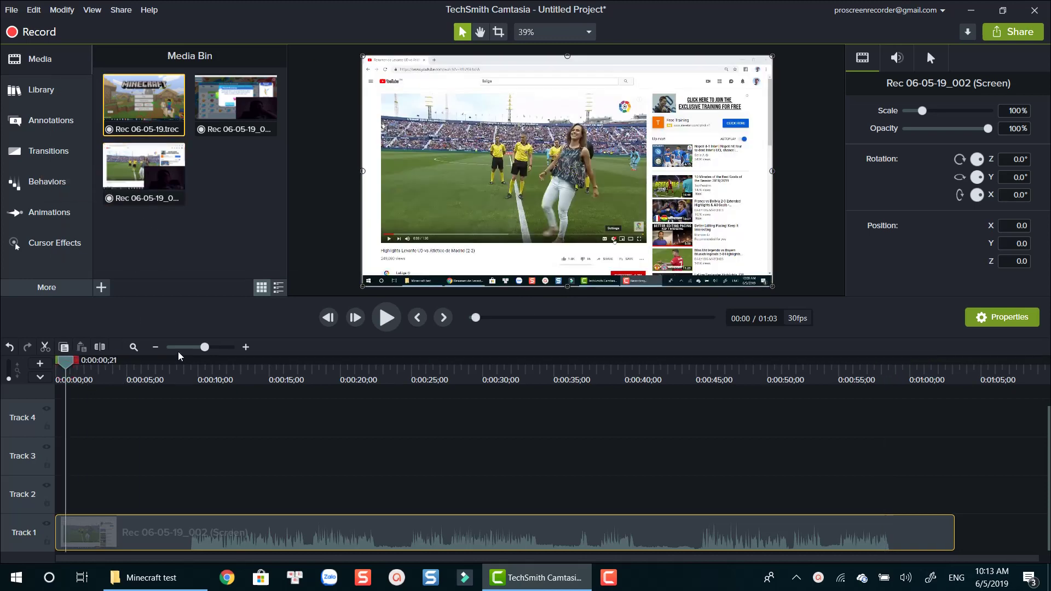
{"action": "key", "text": "space"}
{"action": "key", "text": "space"}
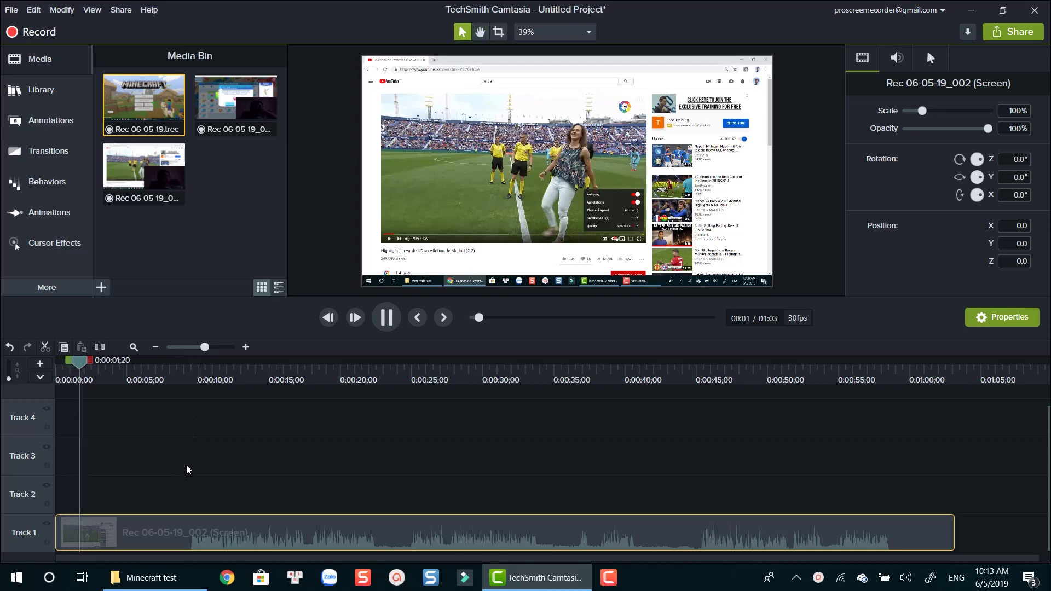
{"action": "key", "text": "space"}
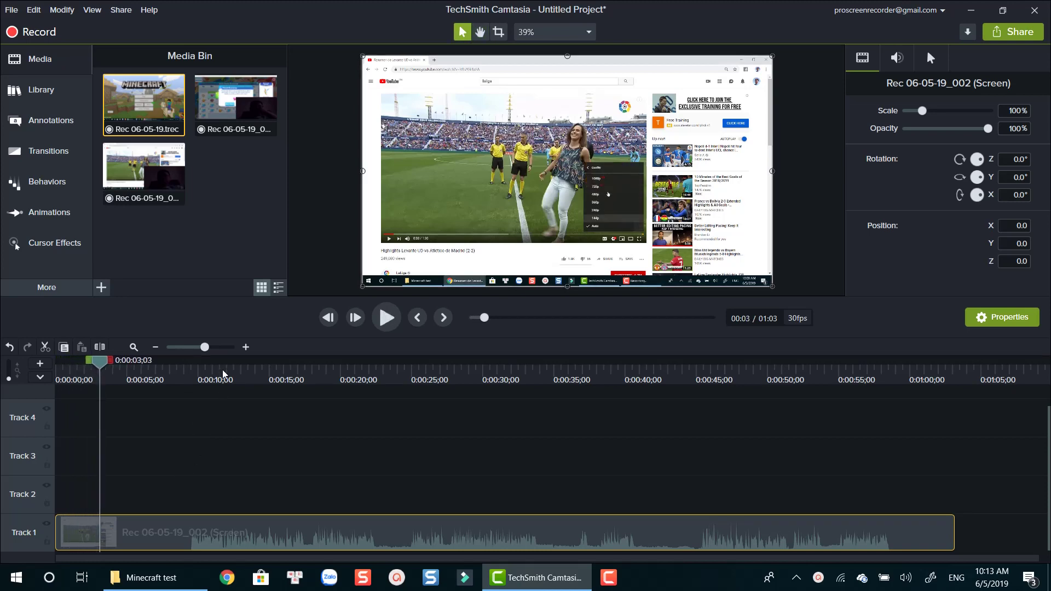
{"action": "left_click", "coordinate": [223, 373]}
{"action": "key", "text": "space"}
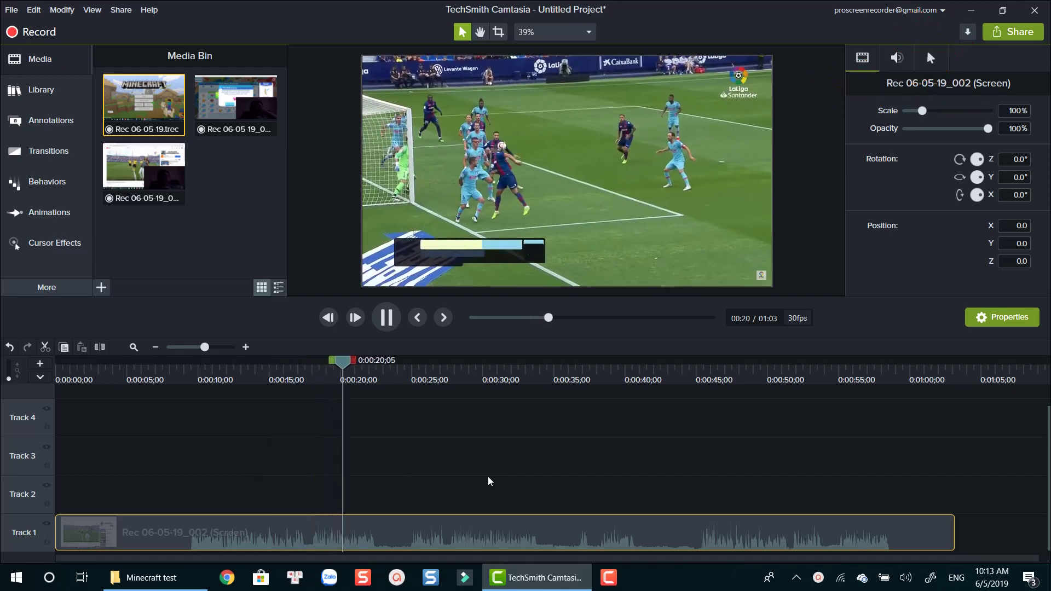
{"action": "key", "text": "space"}
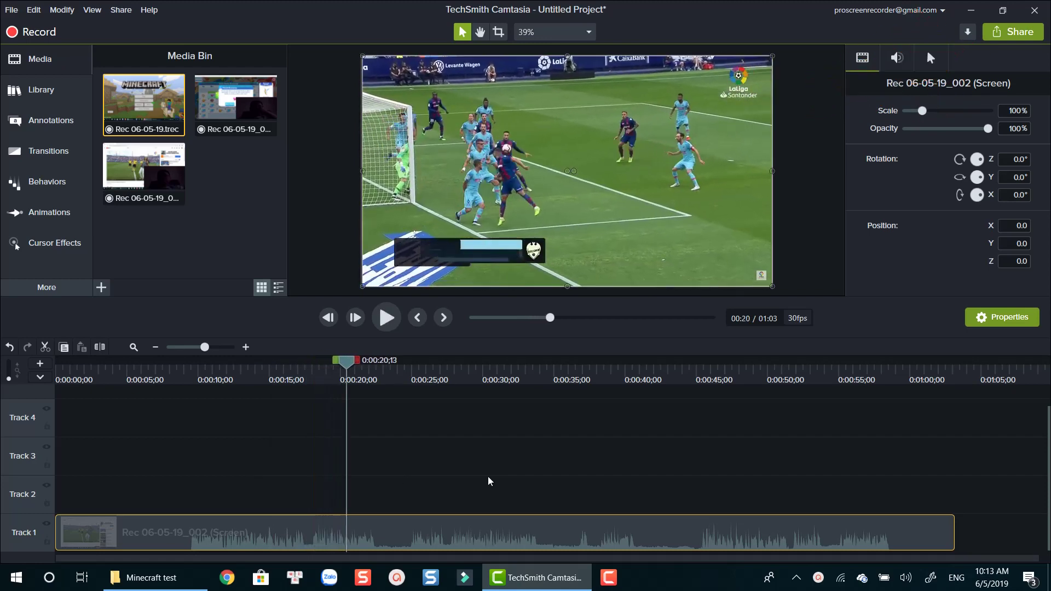
{"action": "left_click", "coordinate": [167, 188]}
{"action": "right_click", "coordinate": [140, 183]}
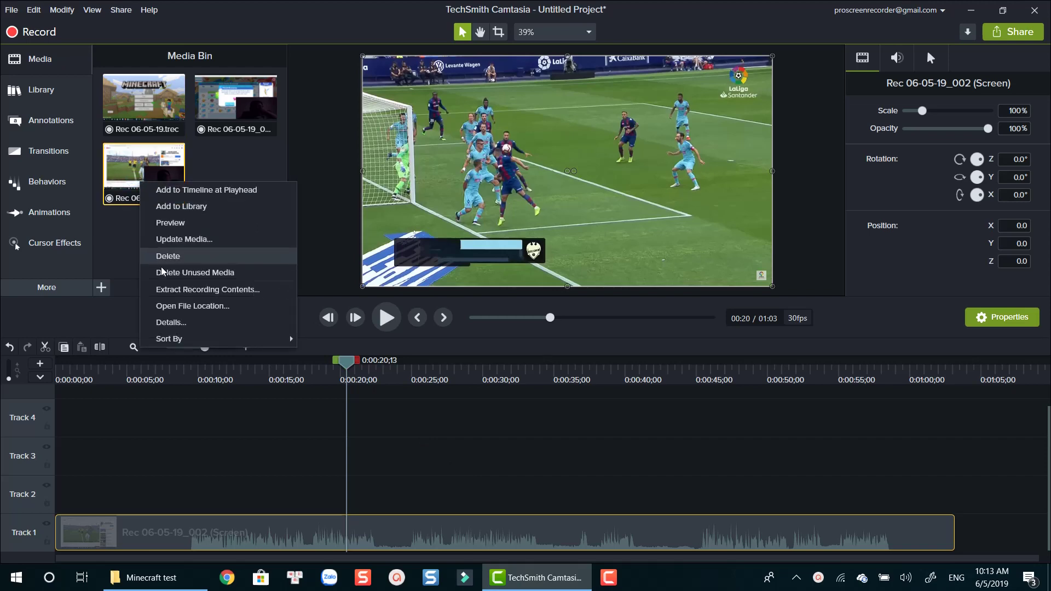
{"action": "left_click", "coordinate": [171, 322]}
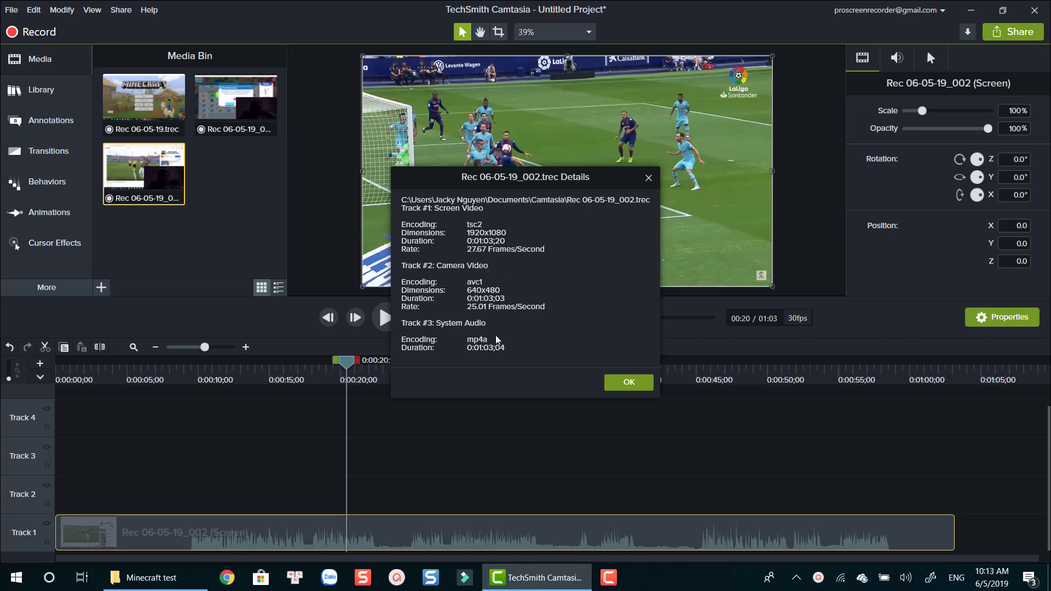
Replace the football clip on Track 1 with Rec 06-05-19.trec at the timeline start.
{"action": "left_click", "coordinate": [614, 385]}
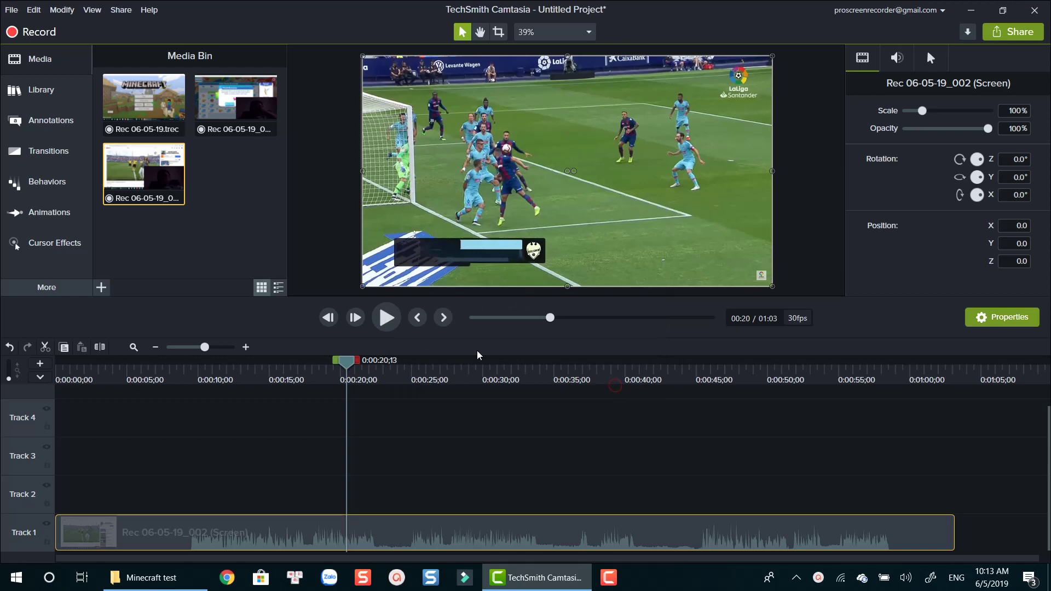
{"action": "right_click", "coordinate": [254, 527]}
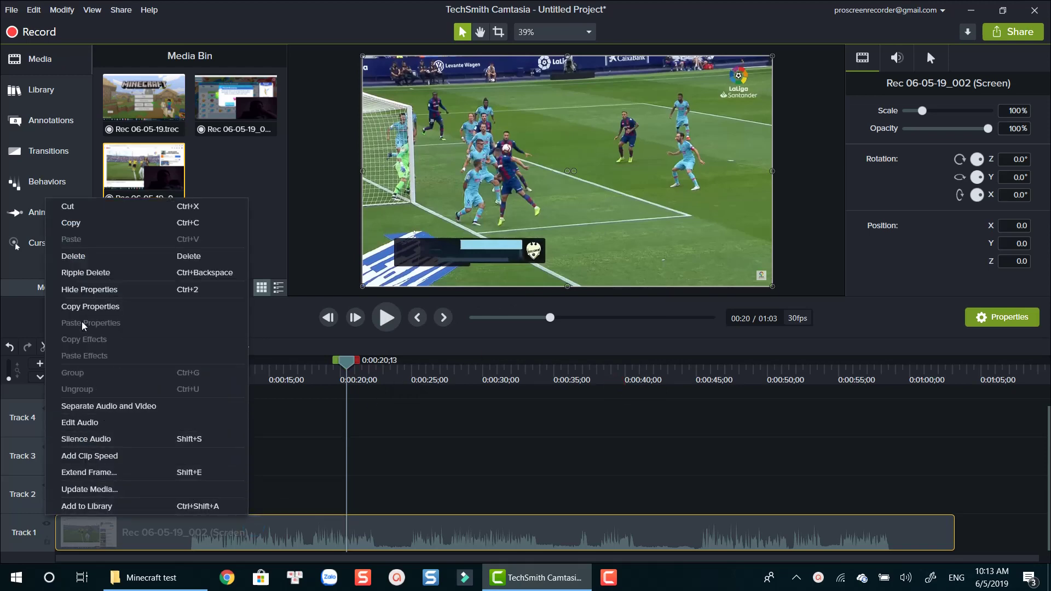
{"action": "left_click", "coordinate": [81, 256]}
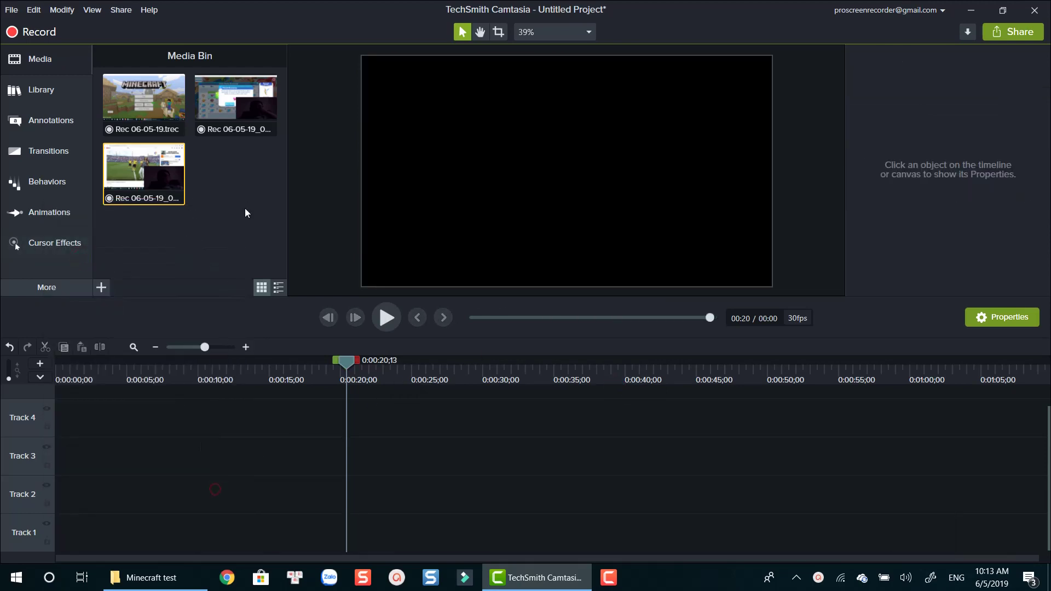
{"action": "left_click_drag", "start_coordinate": [143, 104], "coordinate": [60, 534]}
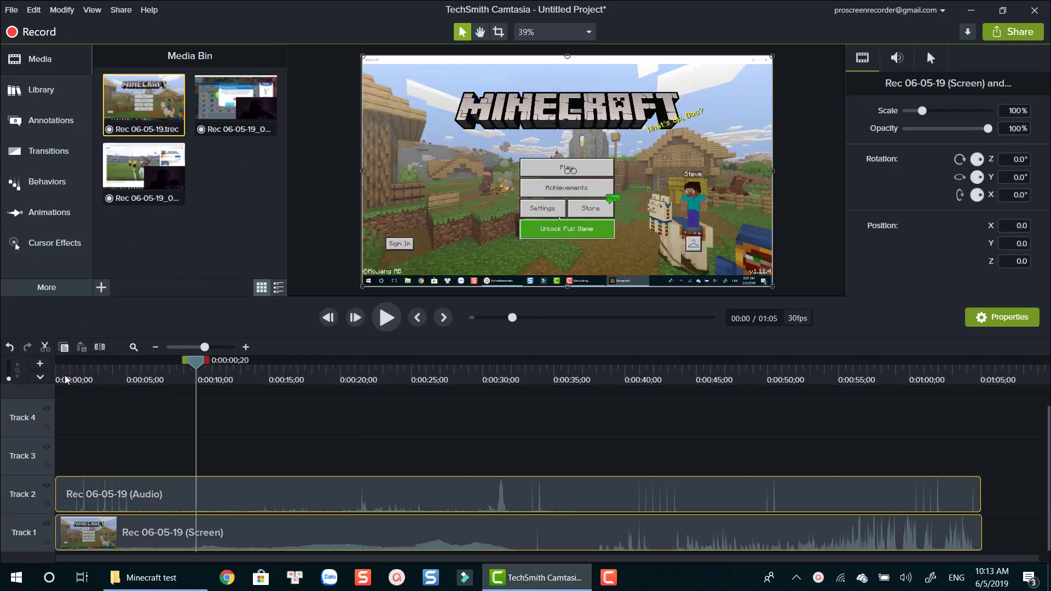
{"action": "key", "text": "space"}
Delete the Track 2 audio clip and play the Minecraft clip from about 38 seconds.
{"action": "left_click", "coordinate": [171, 479]}
{"action": "right_click", "coordinate": [170, 495]}
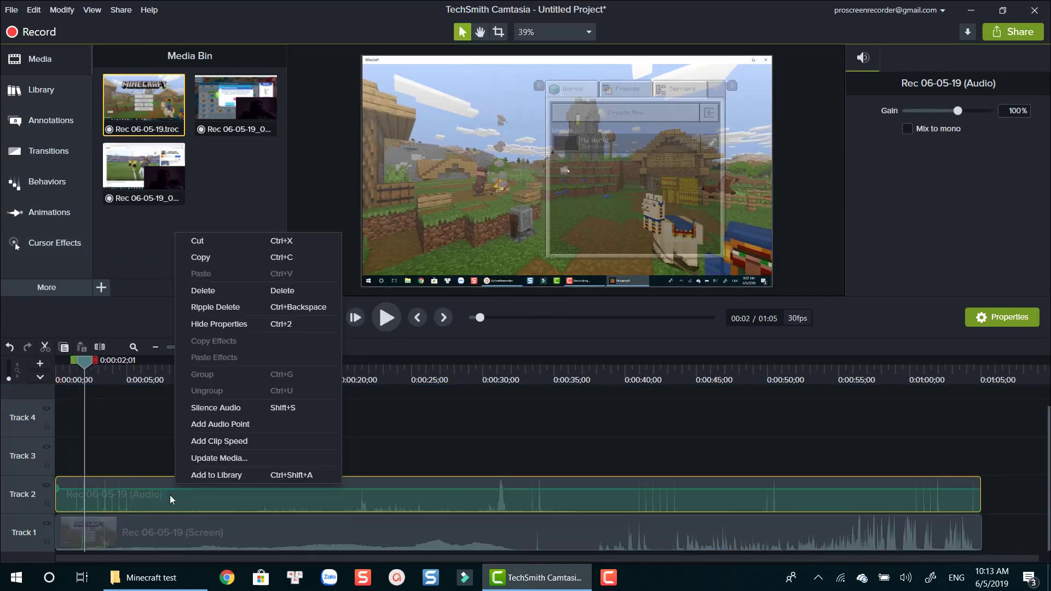
{"action": "left_click", "coordinate": [212, 291]}
{"action": "left_click", "coordinate": [192, 535]}
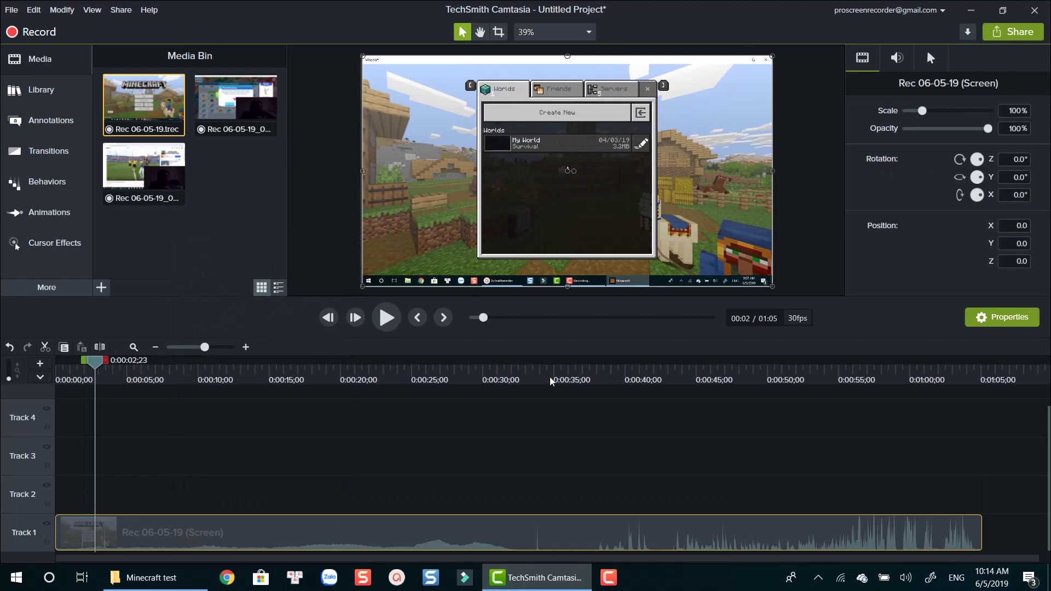
{"action": "left_click", "coordinate": [599, 378]}
{"action": "key", "text": "space"}
{"action": "key", "text": "space"}
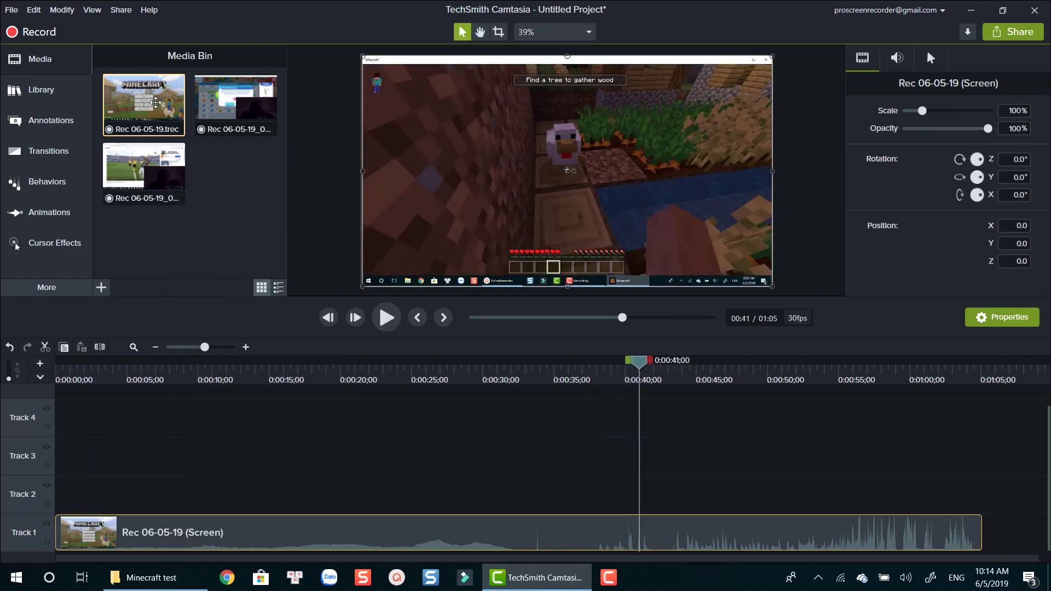
Check the details of Rec 06-05-19.trec, then deselect the Track 1 clip.
{"action": "right_click", "coordinate": [156, 102]}
{"action": "left_click", "coordinate": [202, 248]}
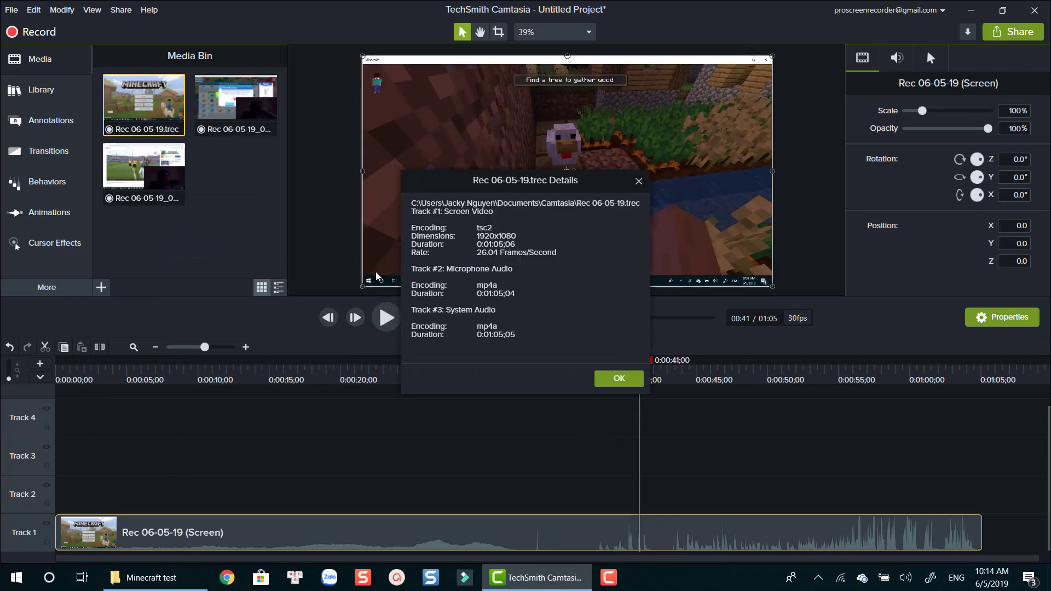
{"action": "left_click", "coordinate": [617, 381]}
{"action": "left_click", "coordinate": [429, 475]}
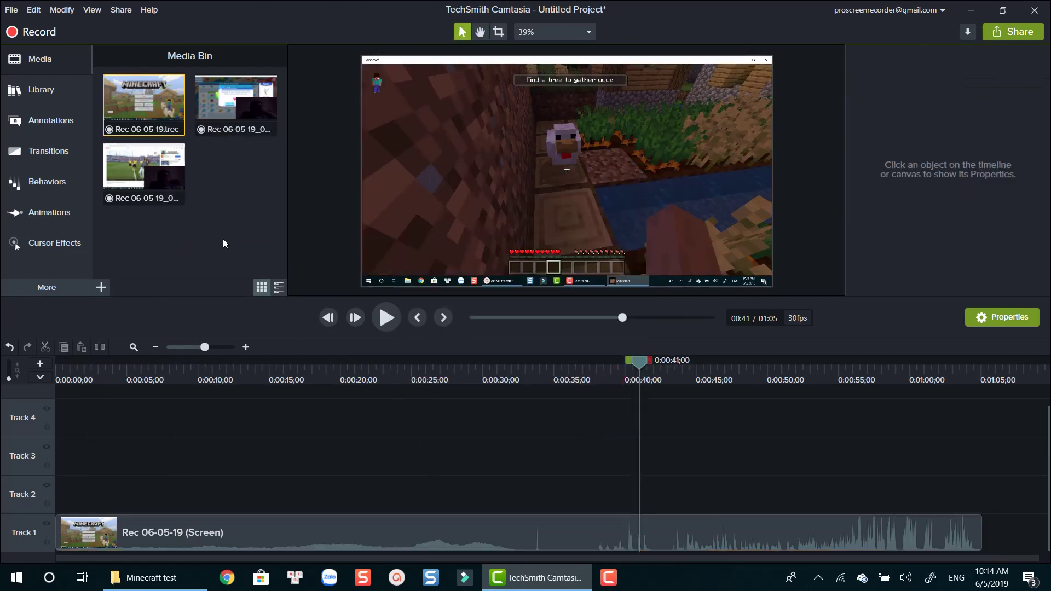
Capture a new screen recording, which loads as the 1:53 clip Rec 06-05-19_003.
{"action": "left_click", "coordinate": [41, 37]}
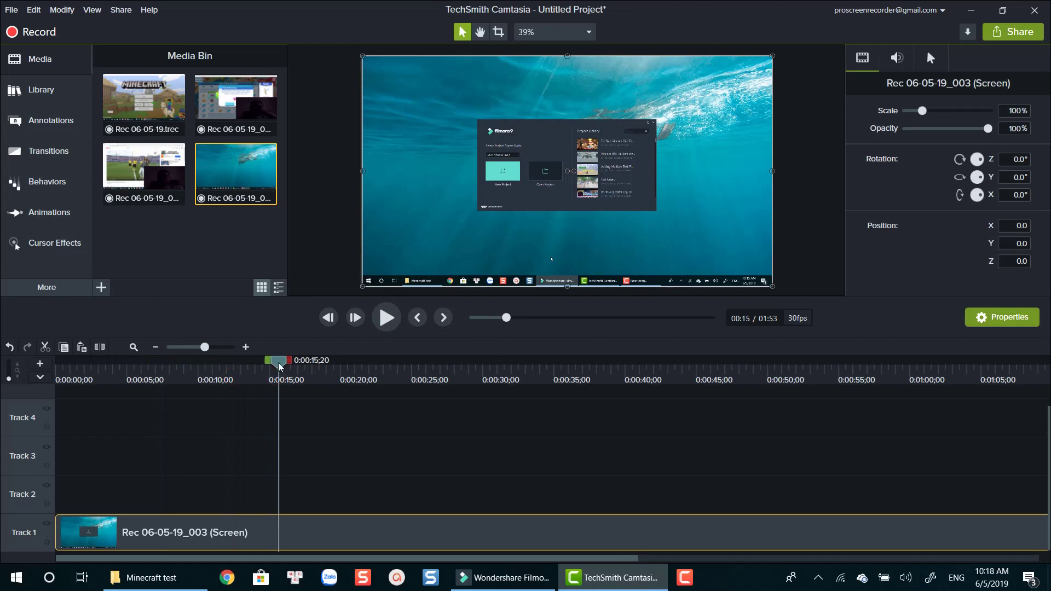
Split the clip at 0:00:09;24, delete the left piece, and slide the rest to 0:00.
{"action": "left_click_drag", "start_coordinate": [278, 372], "coordinate": [195, 383]}
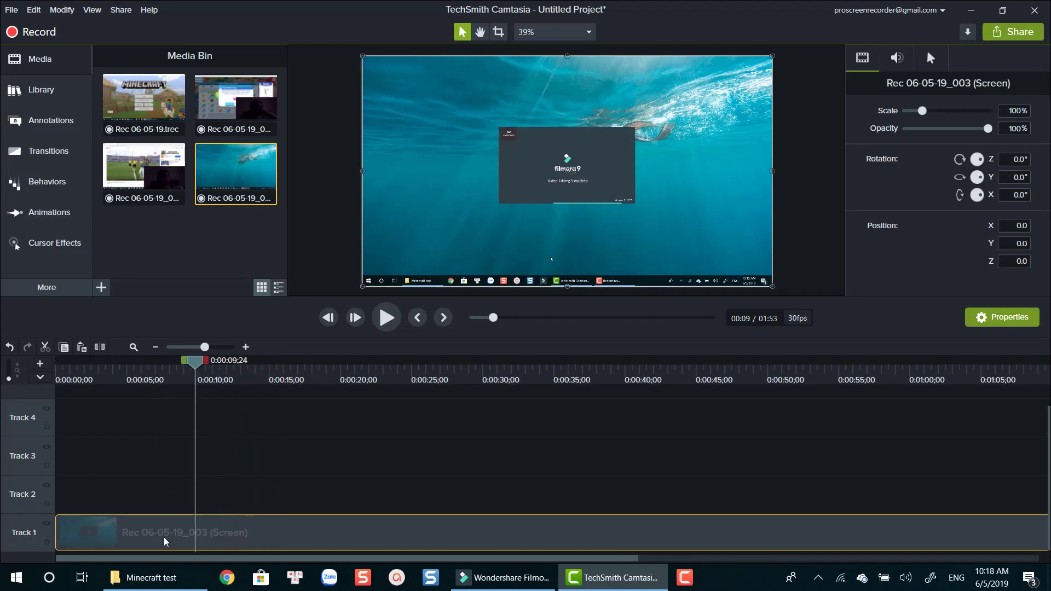
{"action": "left_click", "coordinate": [99, 347]}
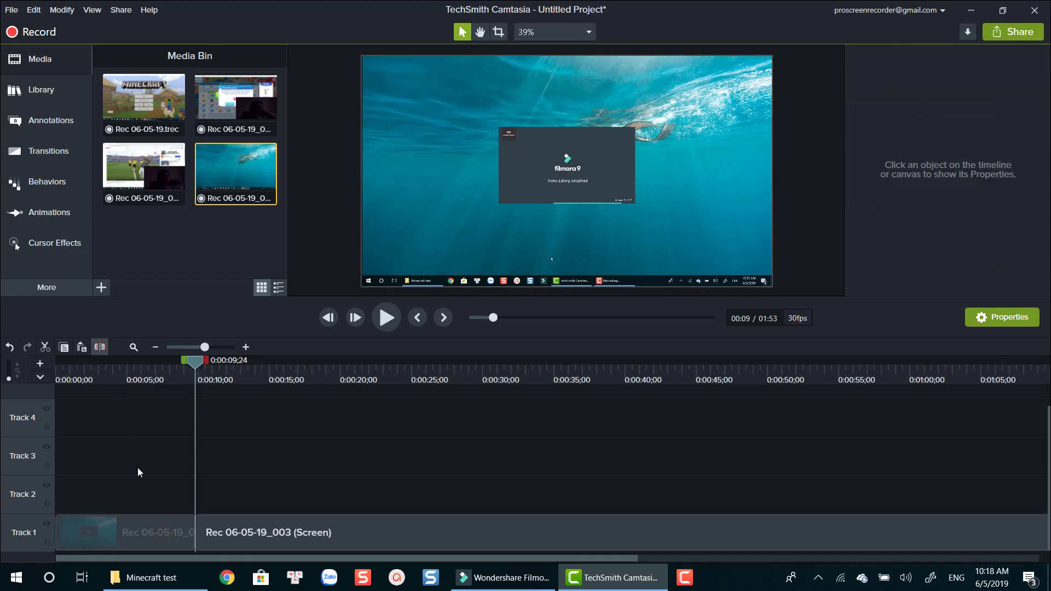
{"action": "left_click", "coordinate": [147, 537]}
{"action": "right_click", "coordinate": [148, 537]}
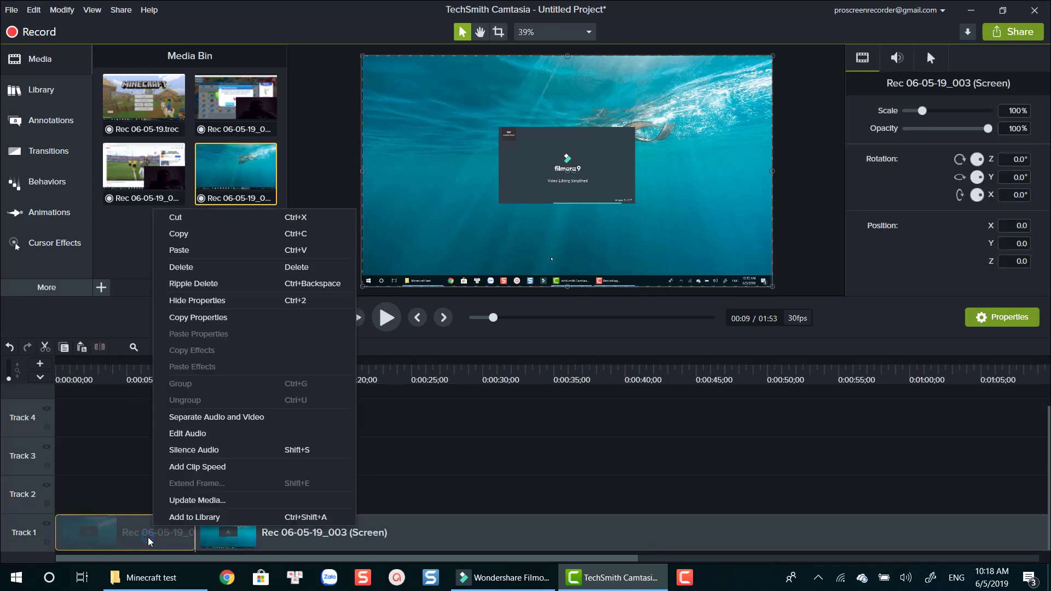
{"action": "left_click", "coordinate": [192, 267]}
{"action": "left_click_drag", "start_coordinate": [238, 540], "coordinate": [73, 535]}
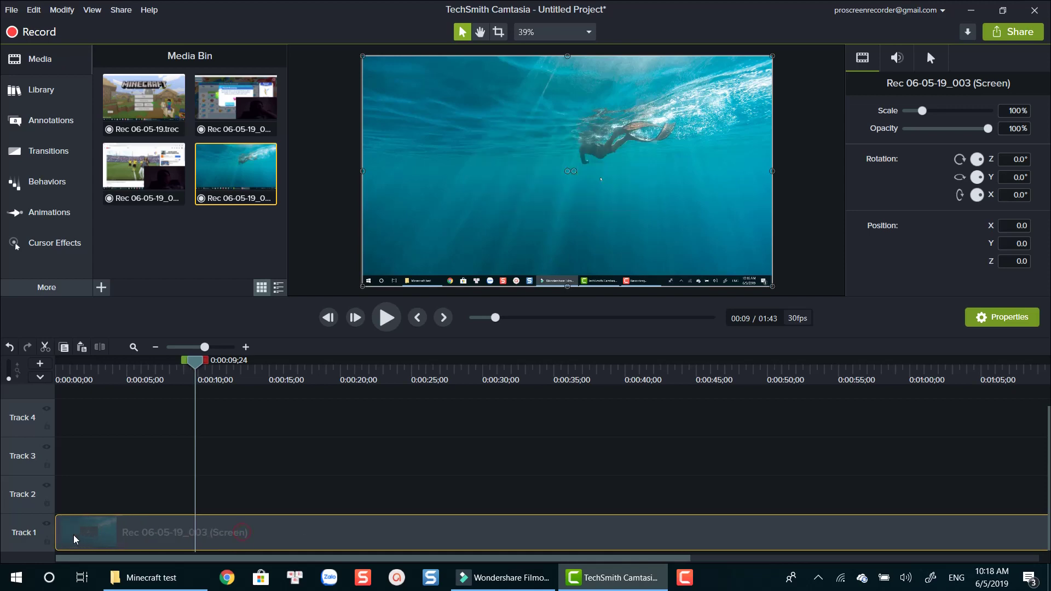
Play the trimmed 1:43 clip from its beginning, then stop playback.
{"action": "left_click", "coordinate": [62, 378]}
{"action": "key", "text": "space"}
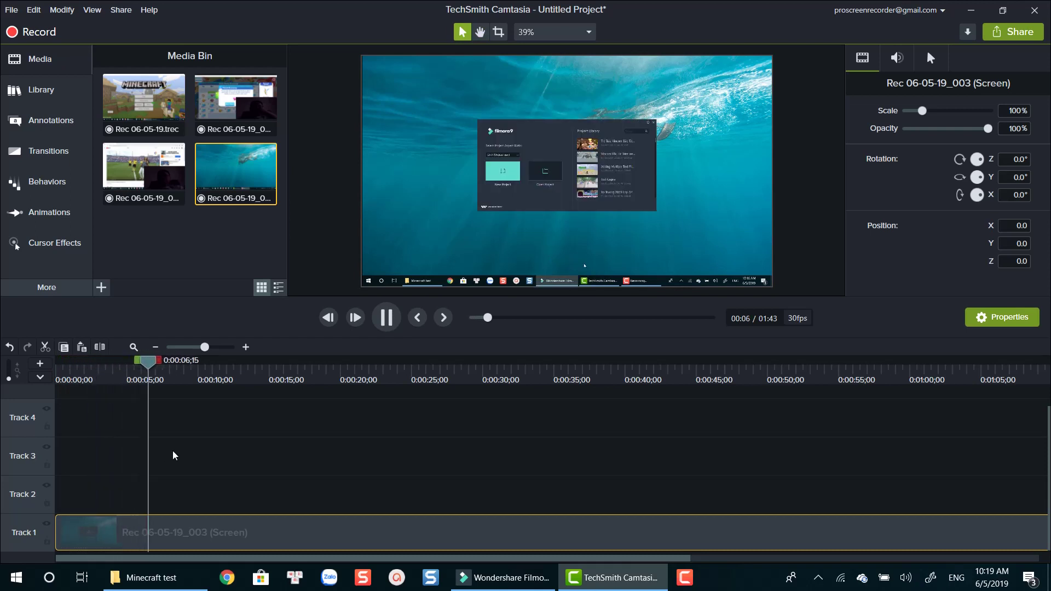
{"action": "key", "text": "space"}
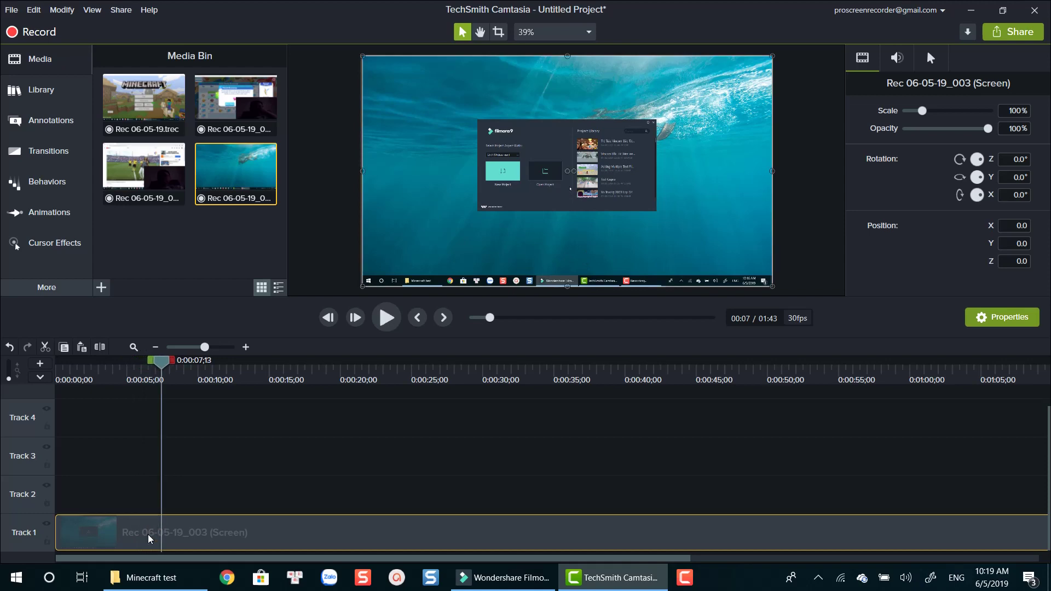